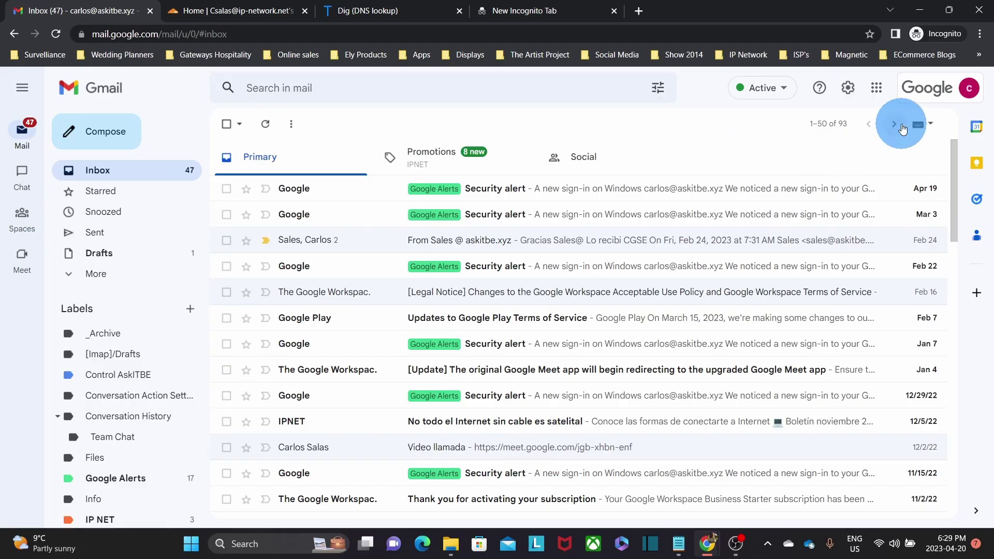
- Check which domain the signed-in Gmail account belongs to in the account details
left_click(943, 92)
double_click(880, 177)
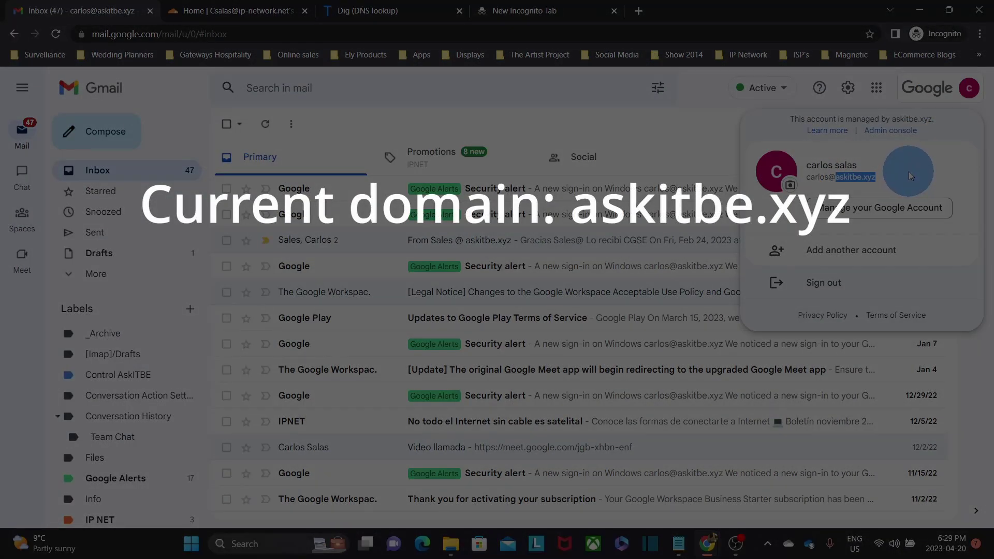
left_click(682, 125)
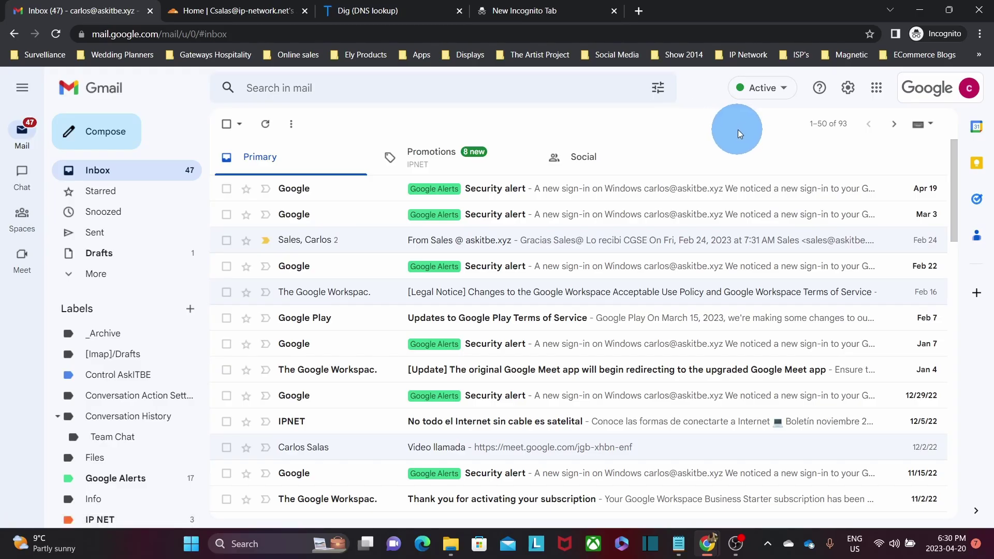
- Open the Google Admin console from Gmail and go to the page for managing domains
left_click(876, 94)
scroll(883, 197, "down", 5)
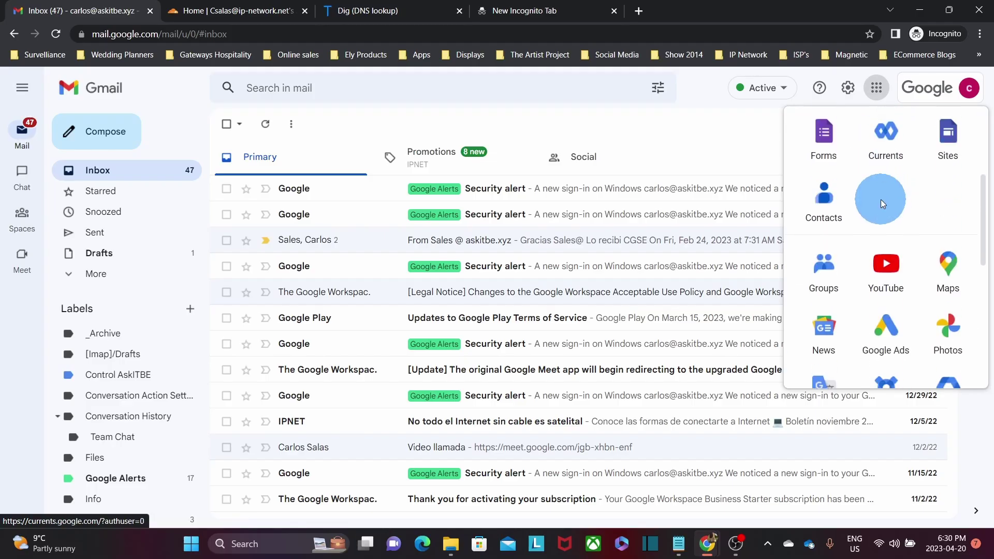
scroll(883, 205, "down", 1)
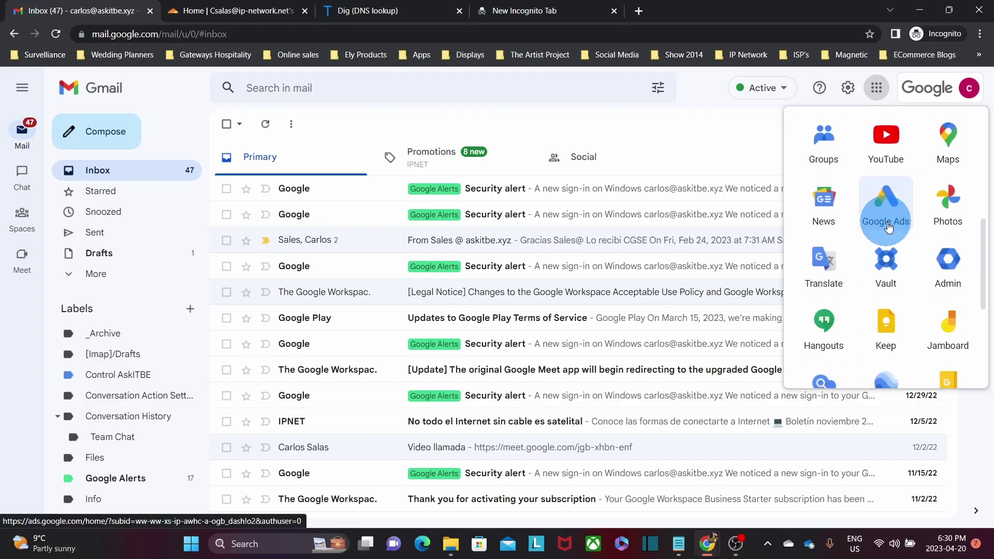
left_click(948, 261)
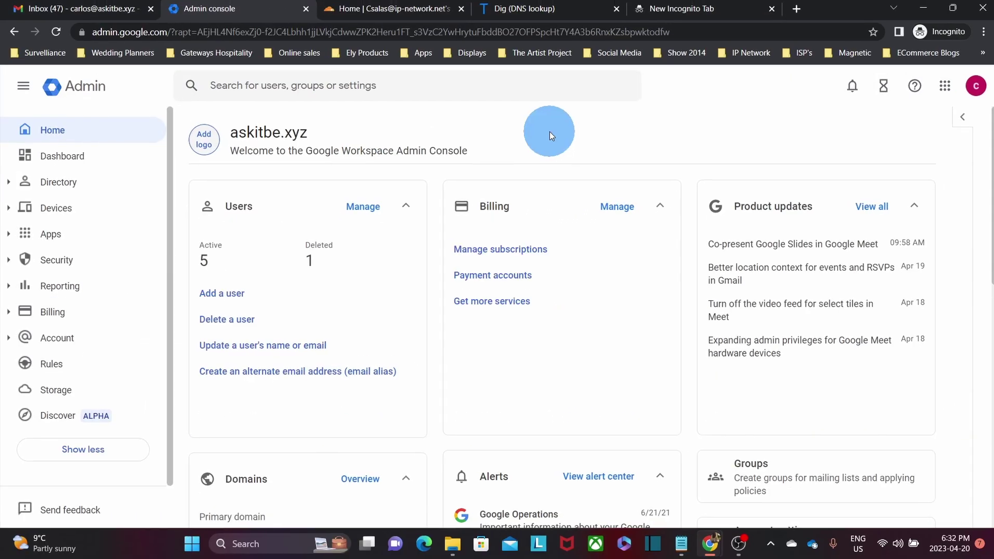
scroll(645, 59, "down", 5)
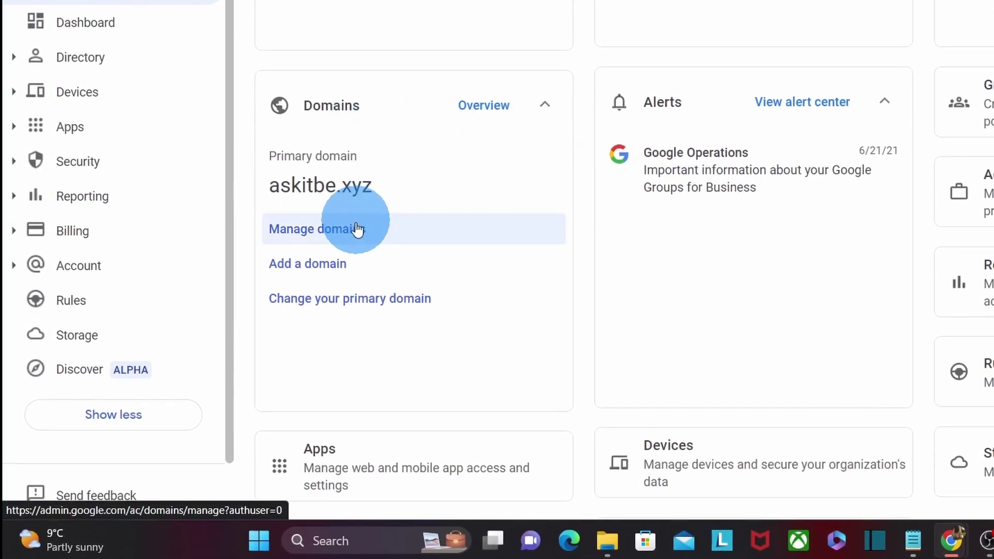
left_click(344, 236)
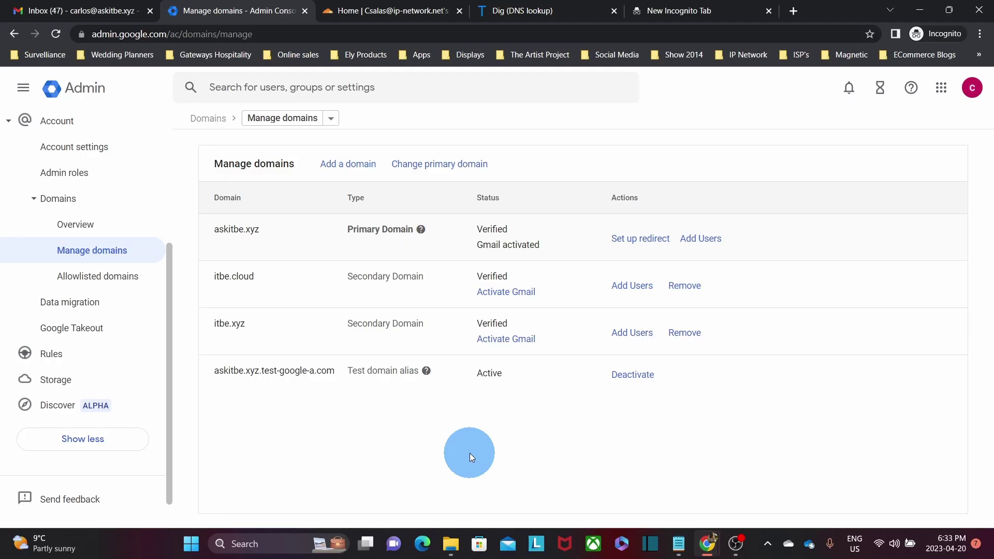
- Review the primary domain and the test domain alias in the list of managed domains
left_click_drag(278, 229, 211, 229)
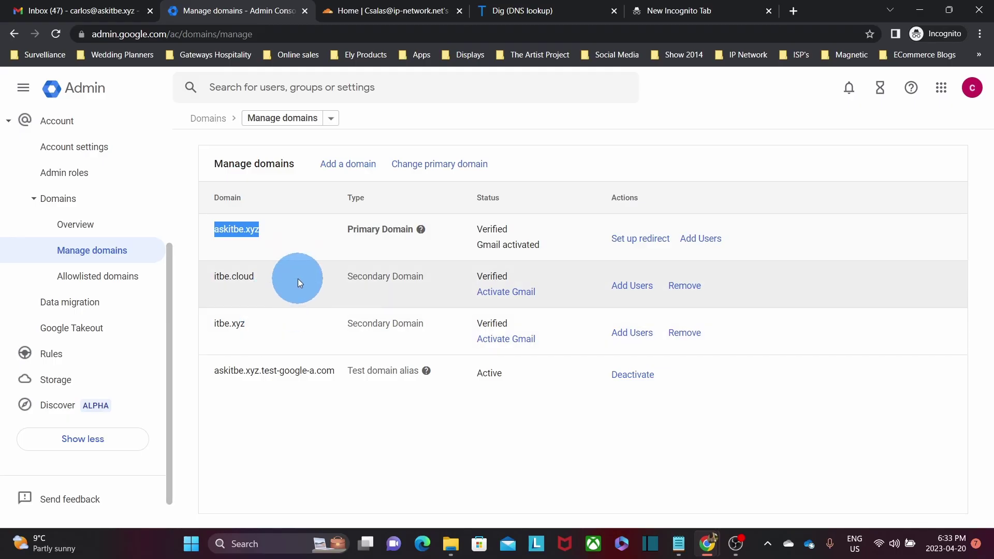
left_click(225, 383)
left_click_drag(210, 372, 375, 394)
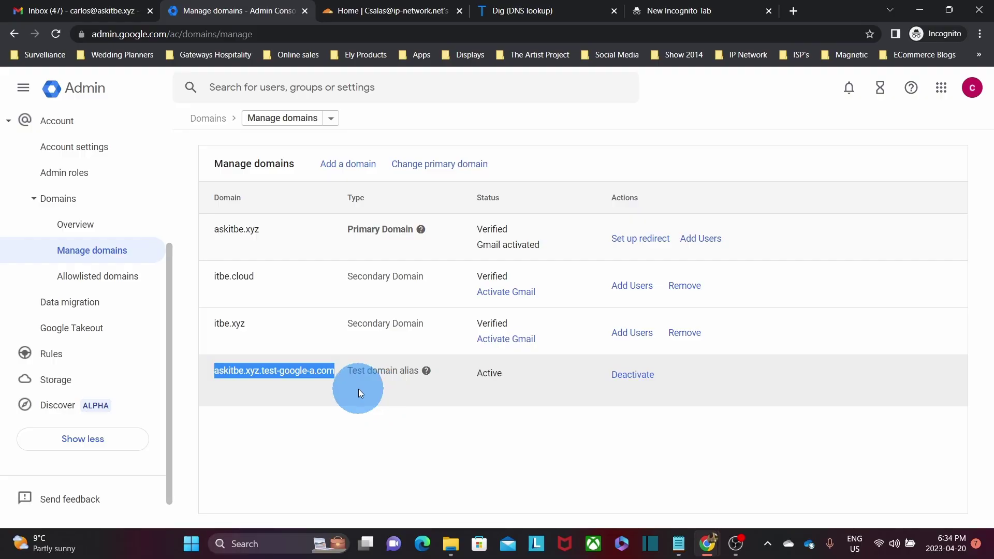
left_click(277, 232)
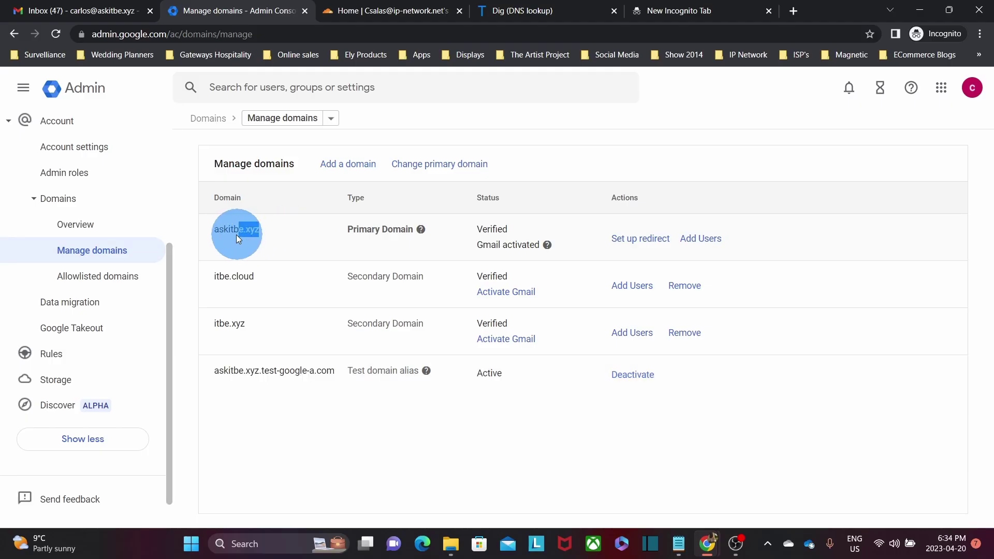
left_click_drag(238, 235, 222, 238)
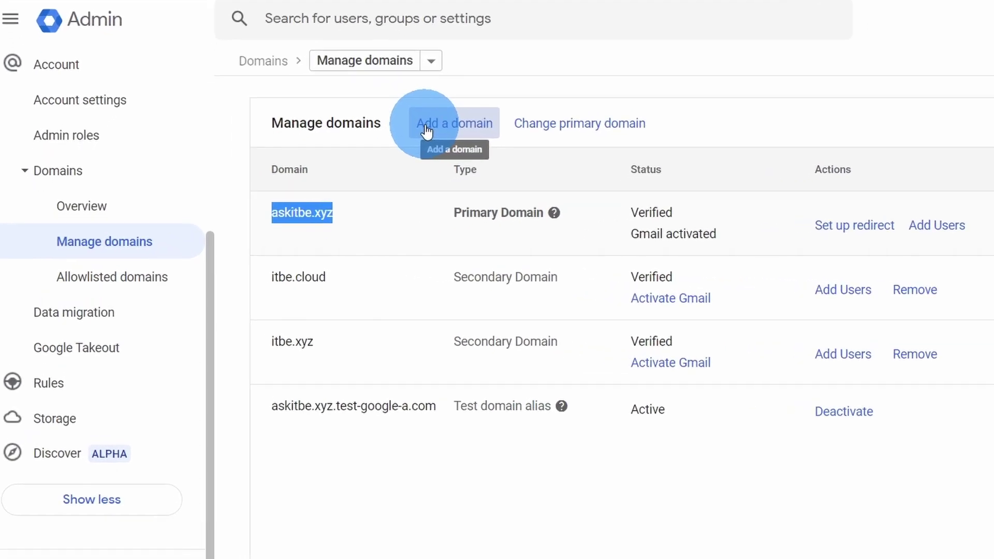
- Add a-domain.xyz as a secondary domain and start its verification
left_click(424, 127)
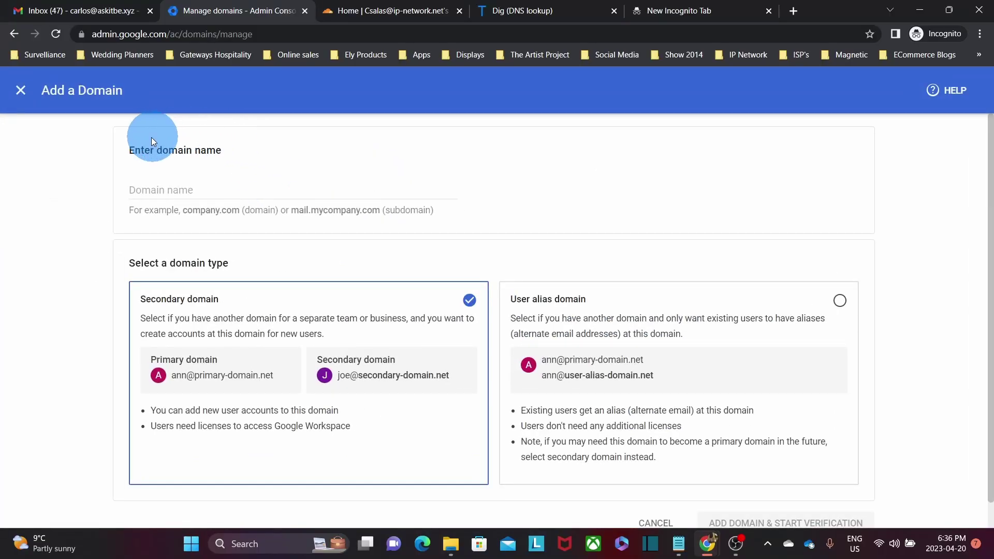
left_click(187, 191)
type("www.a-domain.xyz")
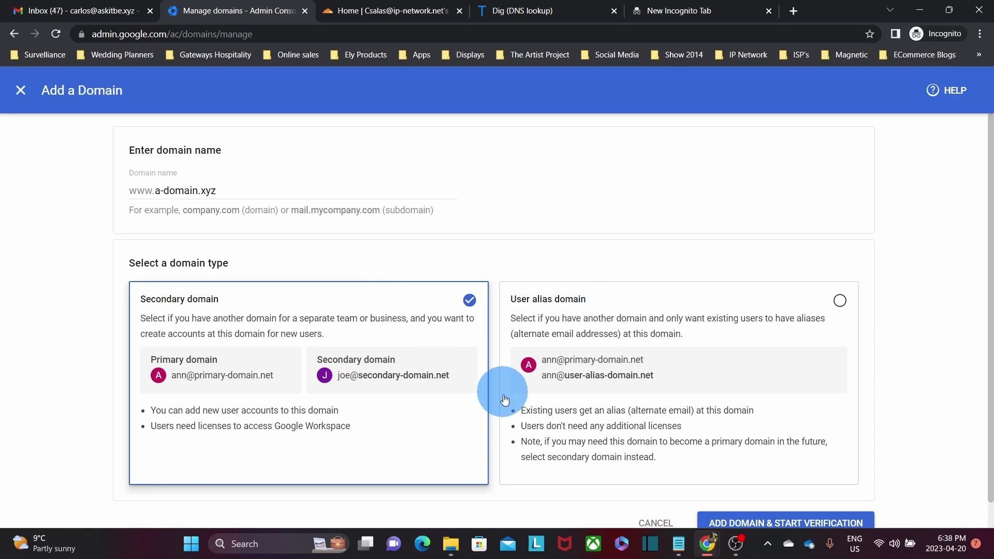
left_click_drag(520, 441, 645, 461)
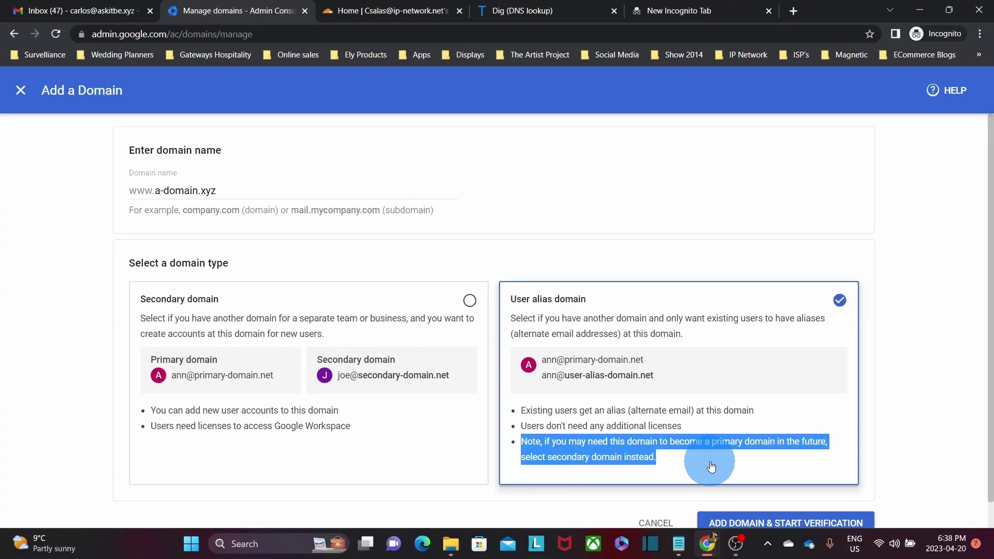
left_click(310, 303)
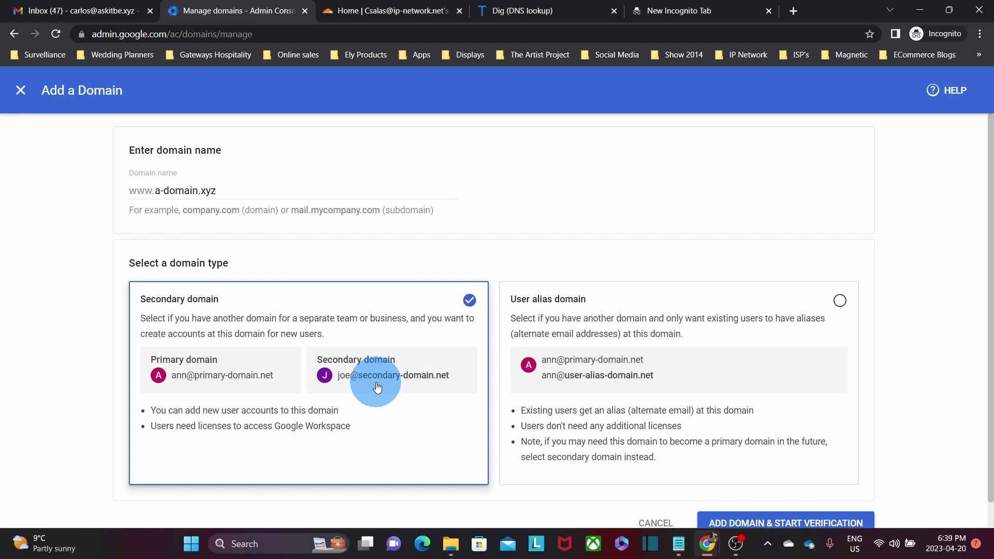
scroll(378, 388, "down", 1)
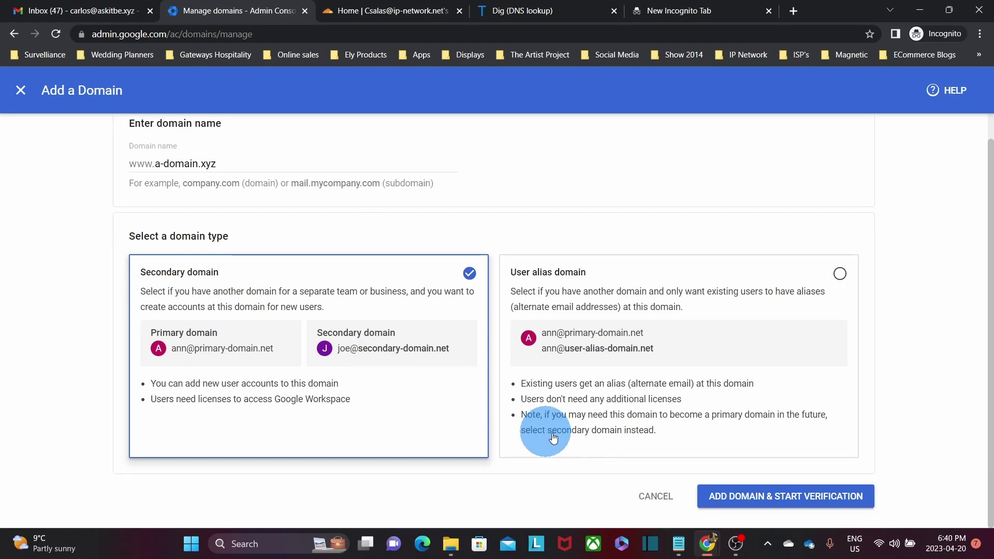
left_click(740, 502)
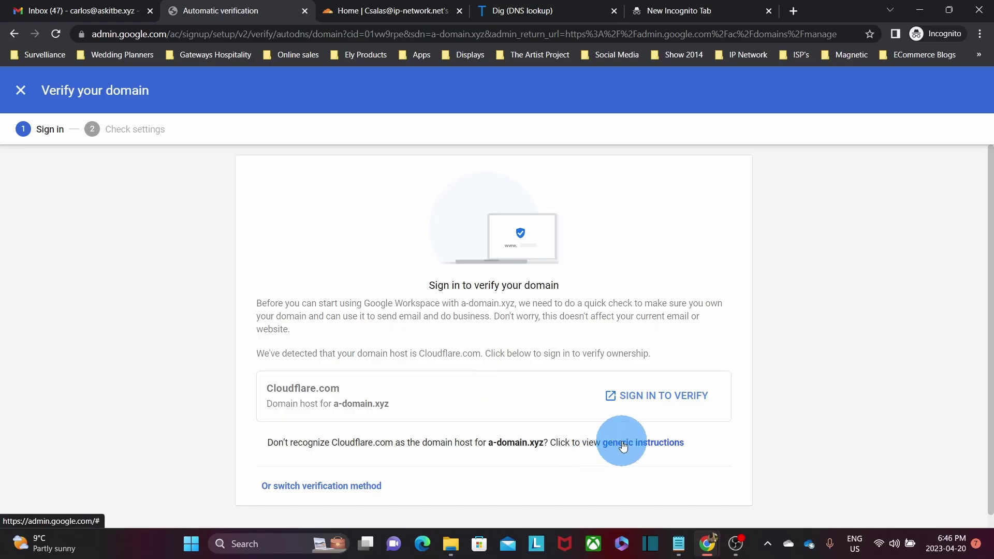
- Switch to the generic TXT verification instructions for a-domain.xyz, continue to the domain settings and copy the verification code
left_click(623, 445)
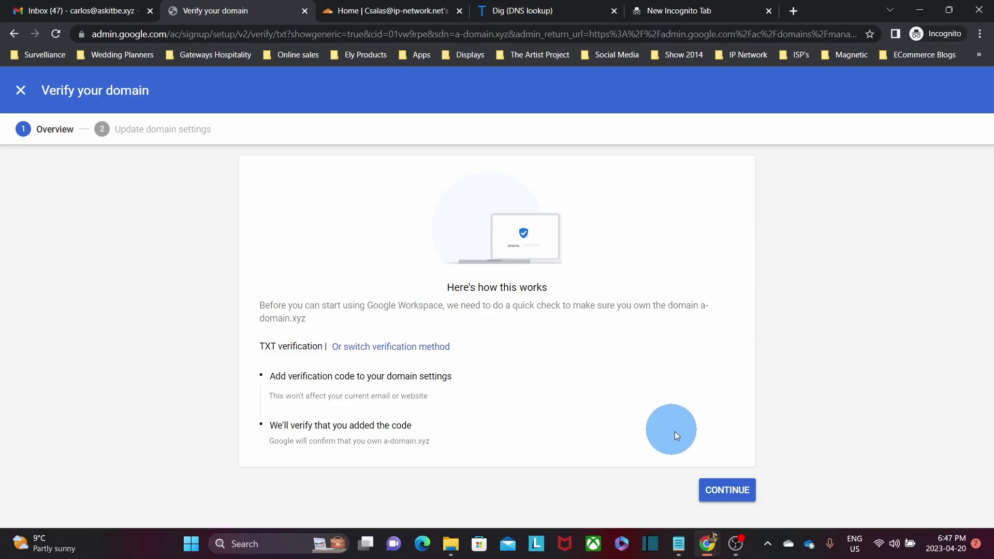
left_click(729, 490)
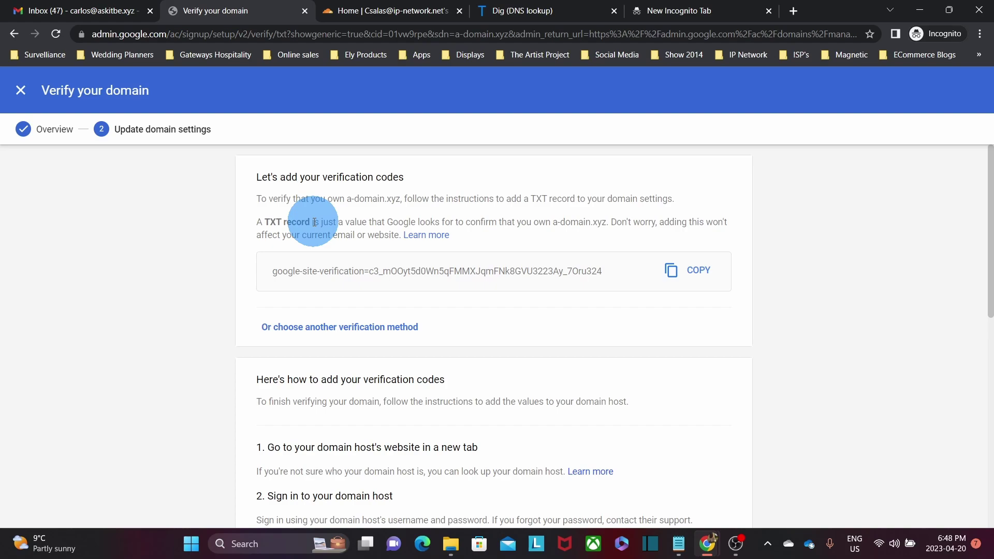
left_click_drag(602, 271, 273, 278)
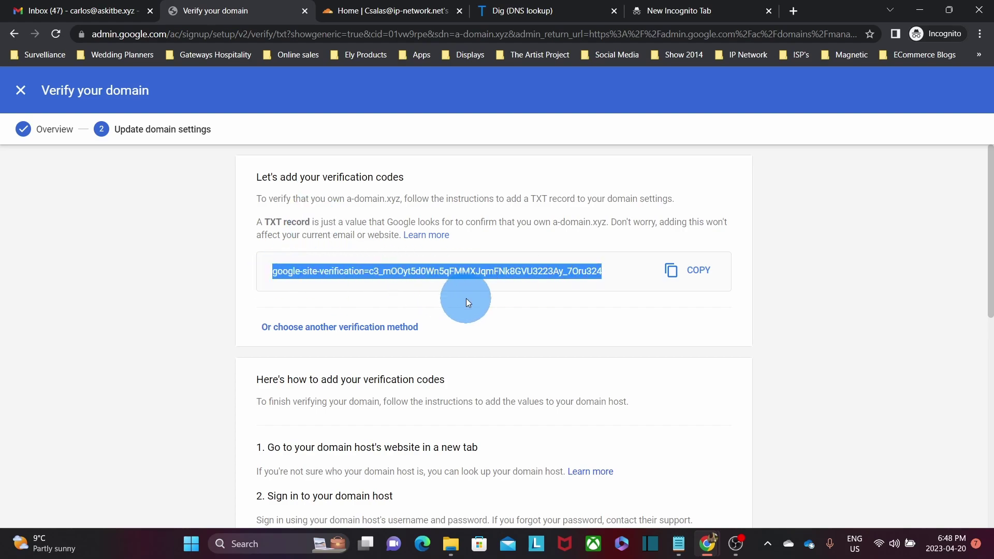
left_click(499, 324)
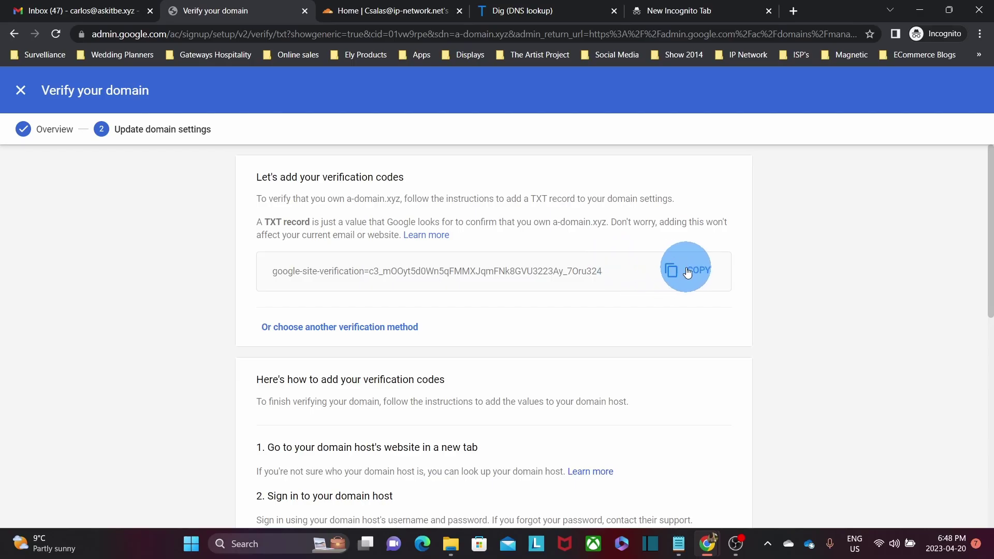
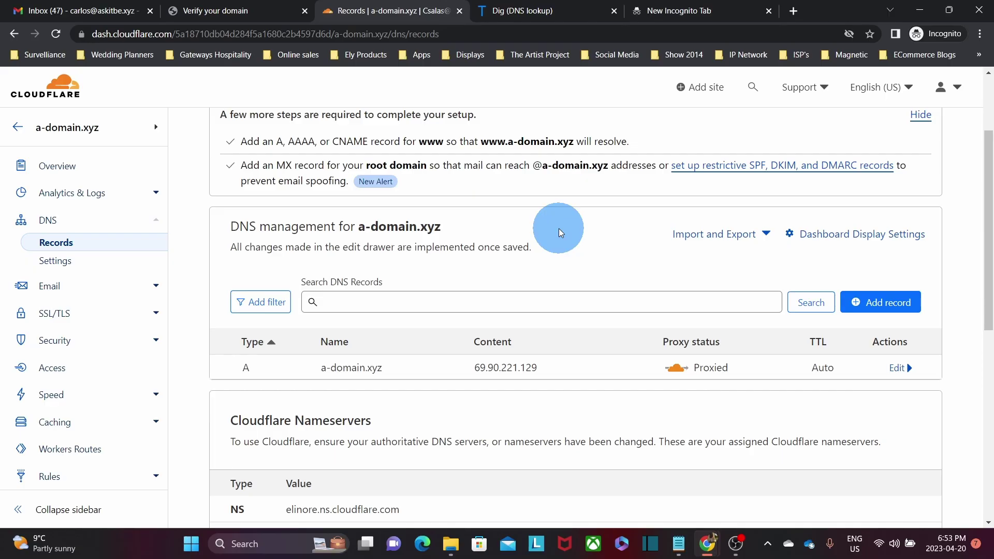
- In Cloudflare, start a new DNS record for a-domain.xyz with type TXT and name @
left_click(890, 306)
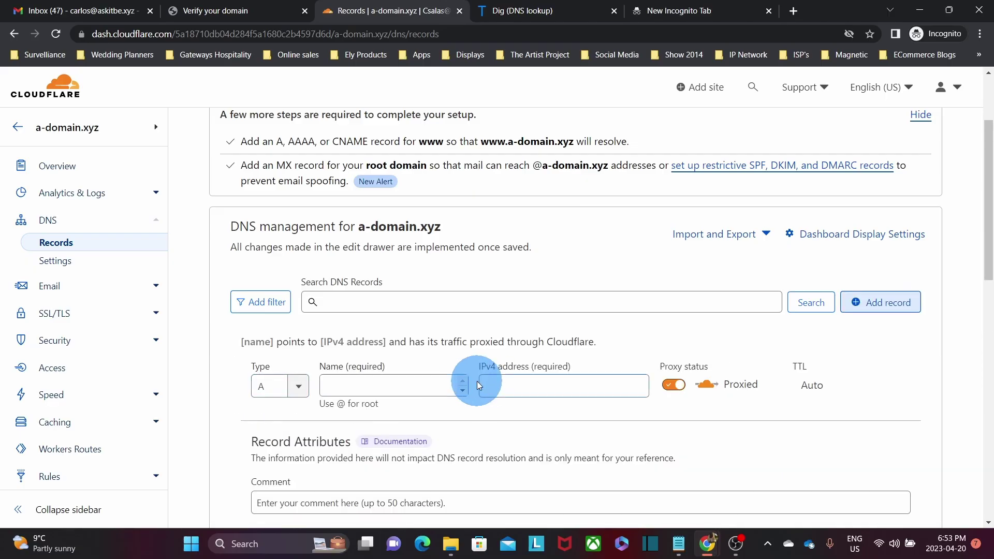
left_click(299, 387)
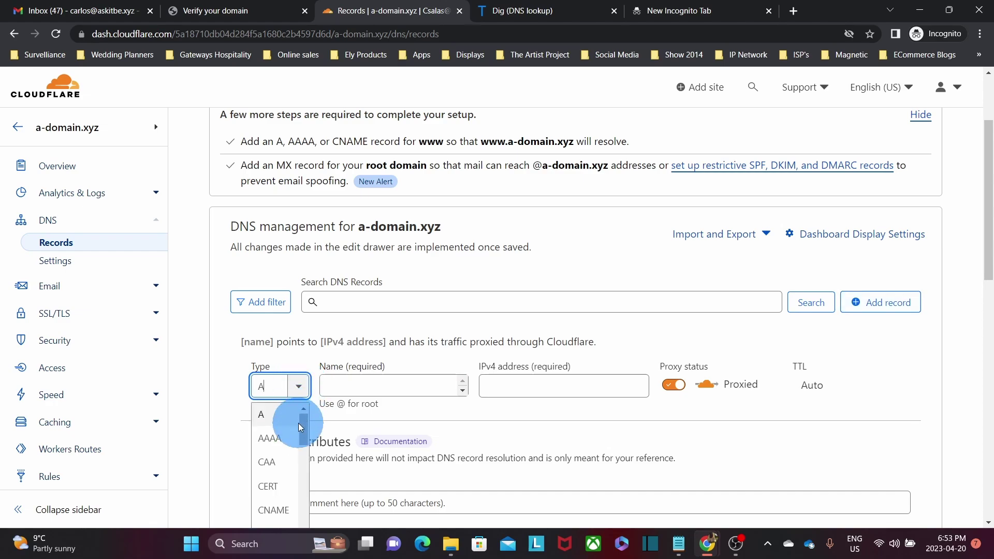
scroll(291, 438, "down", 1)
scroll(290, 439, "down", 6)
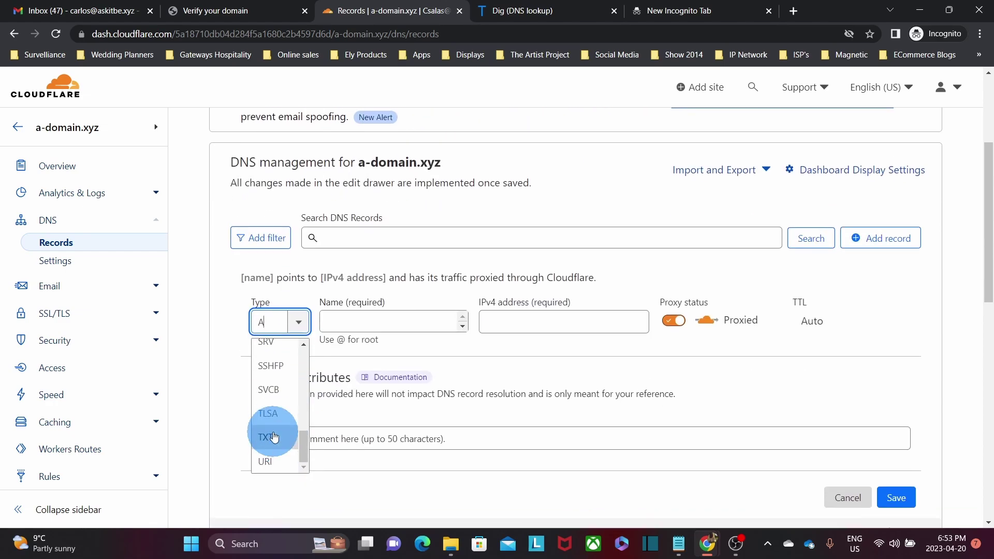
left_click(268, 439)
left_click(395, 322)
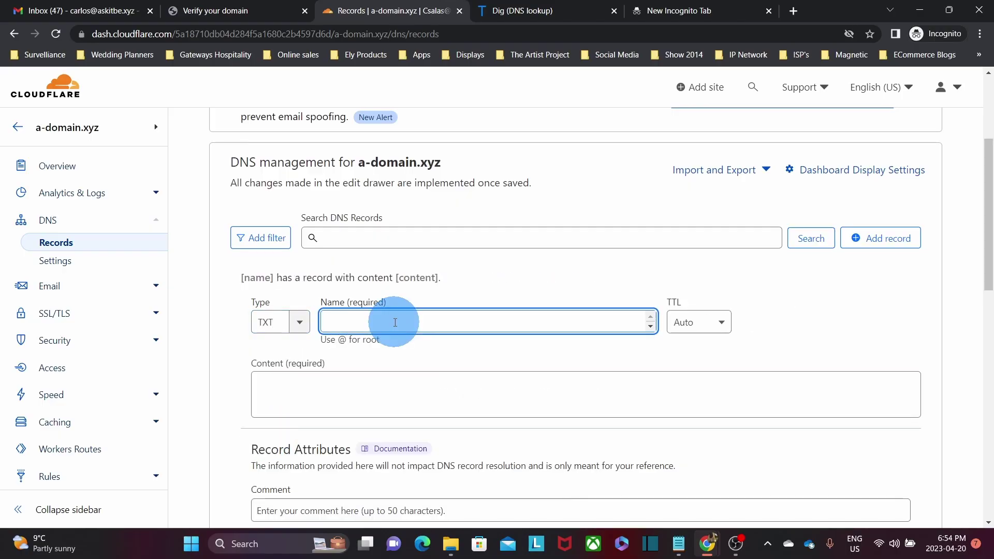
type("@")
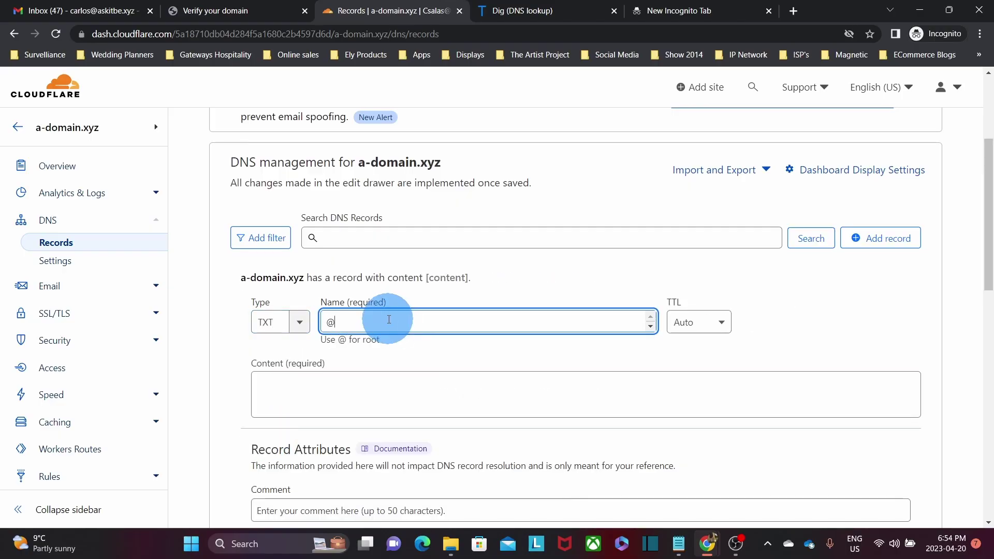
- Paste the Google site verification code as the TXT record's content and save the record
left_click(283, 382)
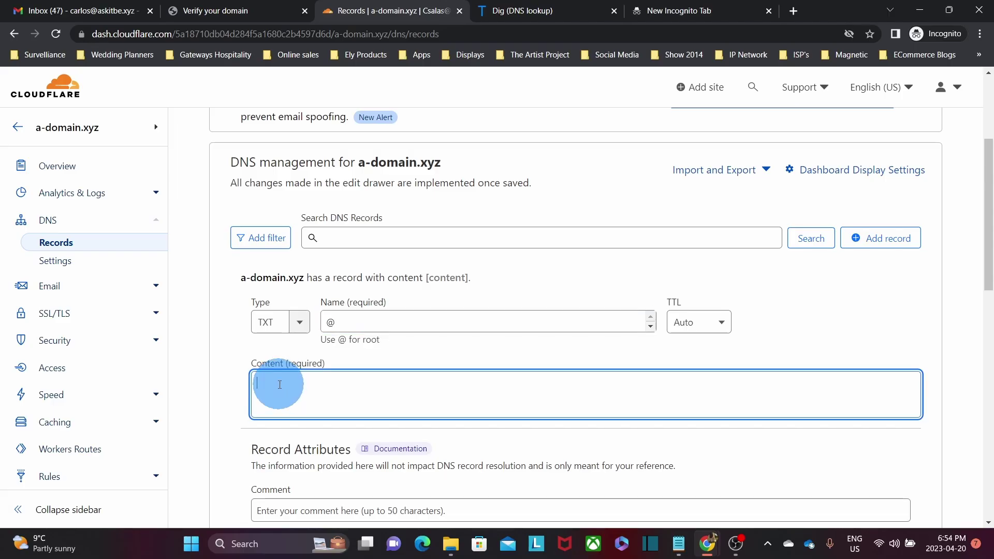
type("google-site-verification=c3_mOOyt5d0Wn5qFMMXJqmFNk8GVU3223Ay_7Oru324")
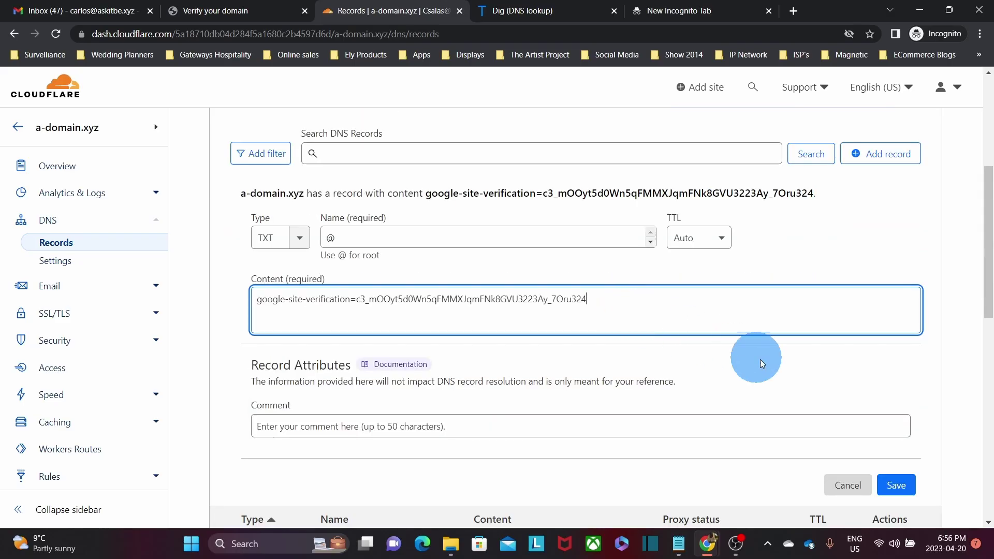
left_click(900, 489)
left_click(829, 420)
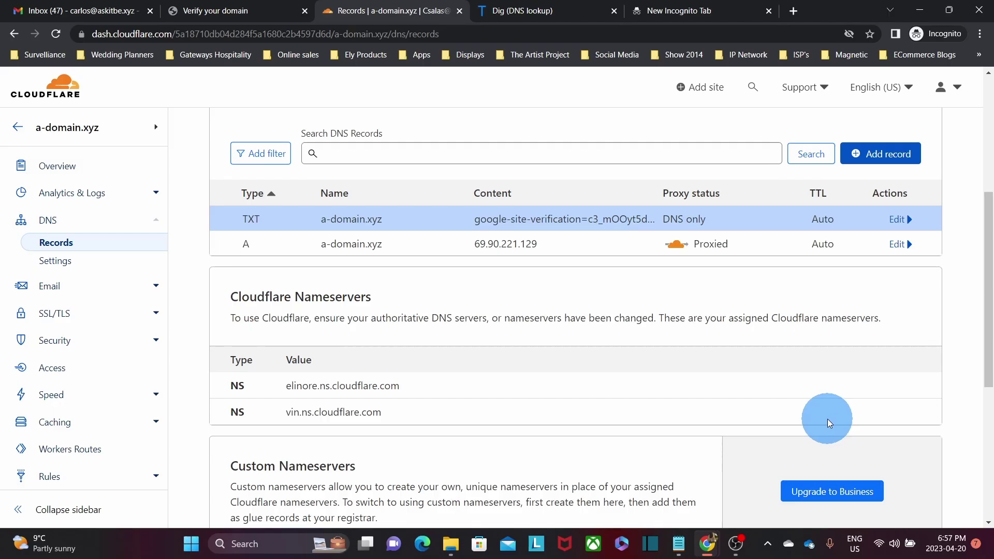
- Return to the Google Admin verification page, verify a-domain.xyz and check its status in the domain list
key("ctrl+shift+Tab")
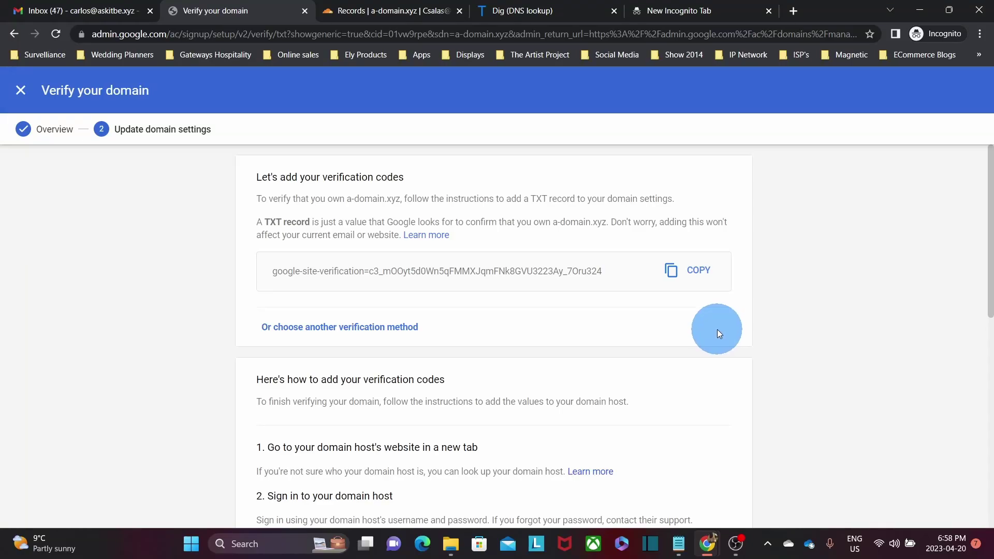
scroll(716, 329, "down", 4)
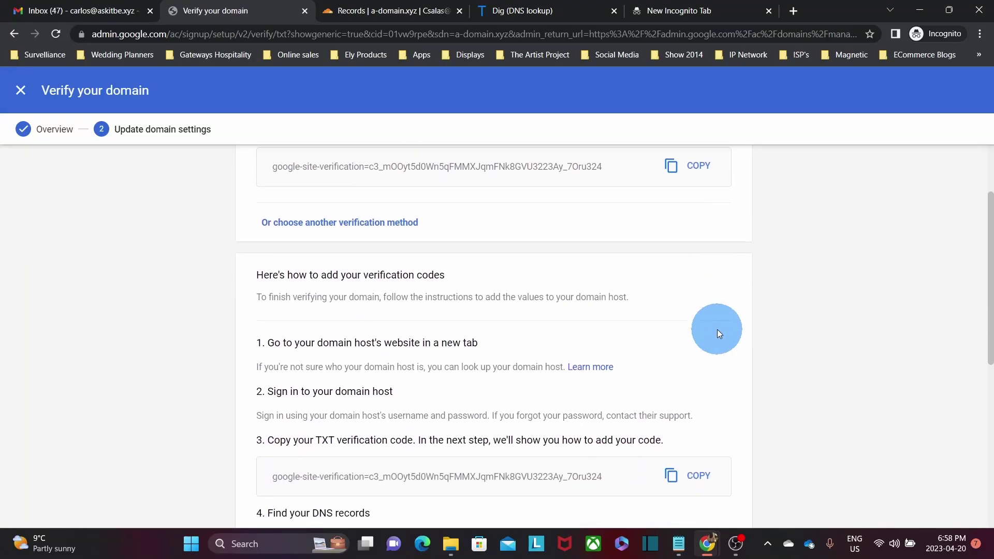
scroll(717, 330, "down", 5)
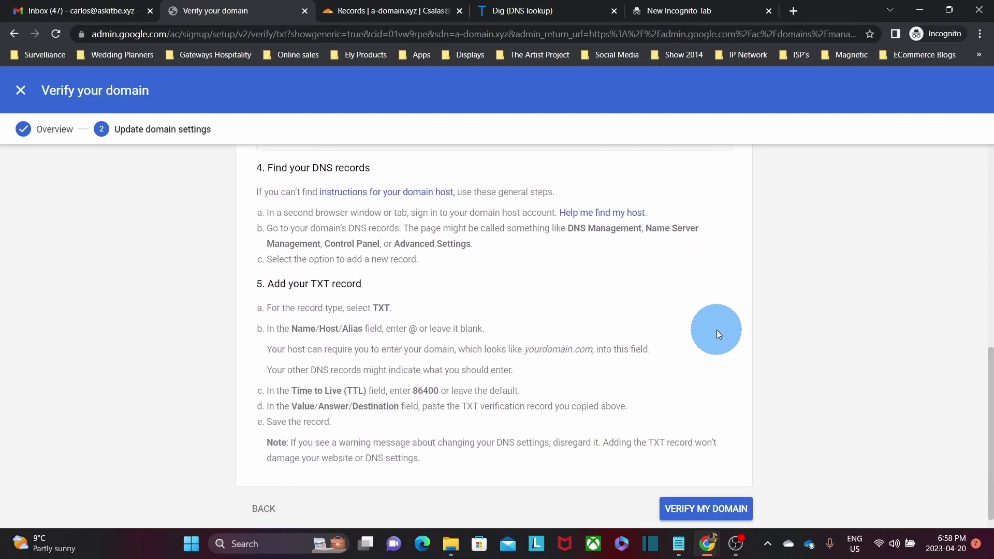
left_click(685, 492)
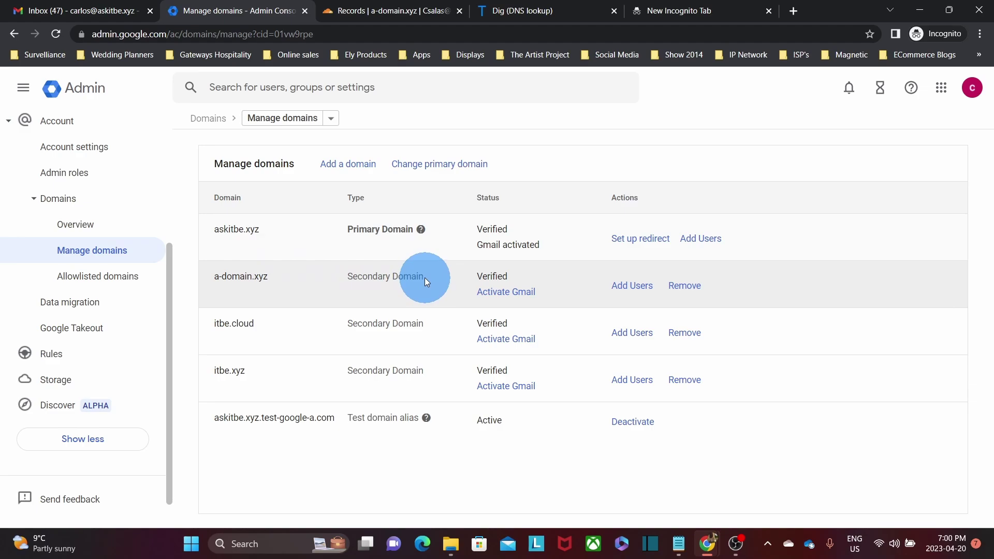
left_click_drag(514, 276, 472, 277)
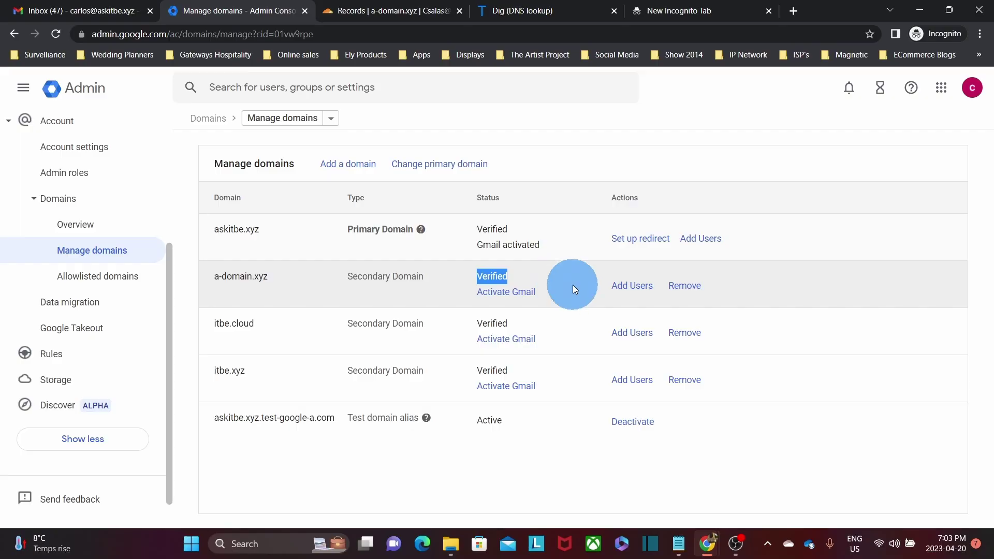
- Start activating Gmail for a-domain.xyz with the Set up MX record method and switch to the generic instructions
left_click(501, 293)
left_click(380, 286)
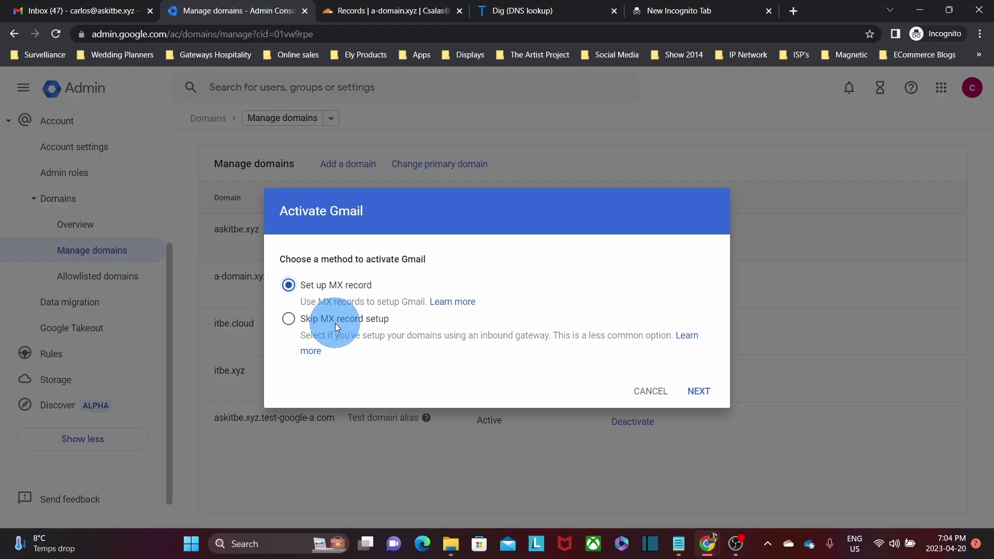
left_click(699, 391)
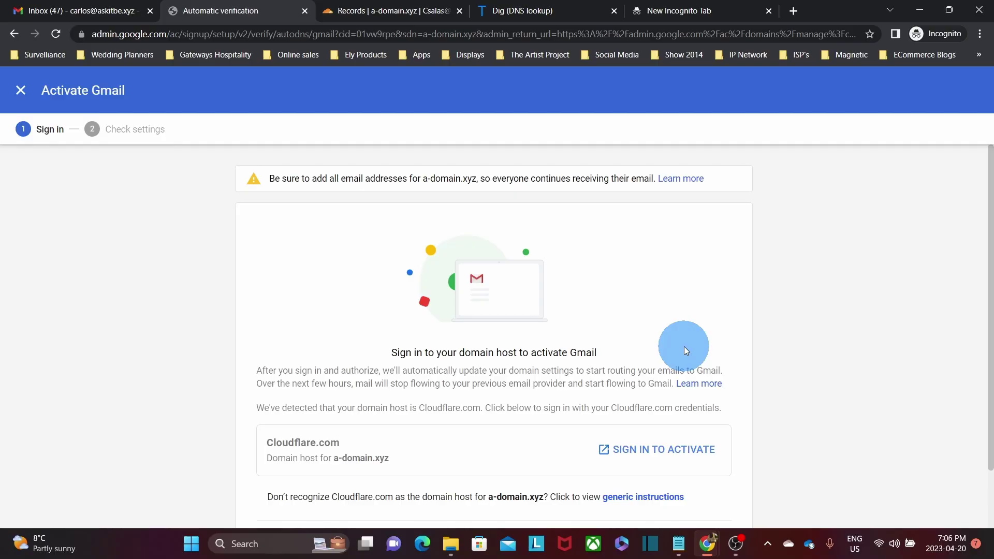
scroll(684, 347, "down", 2)
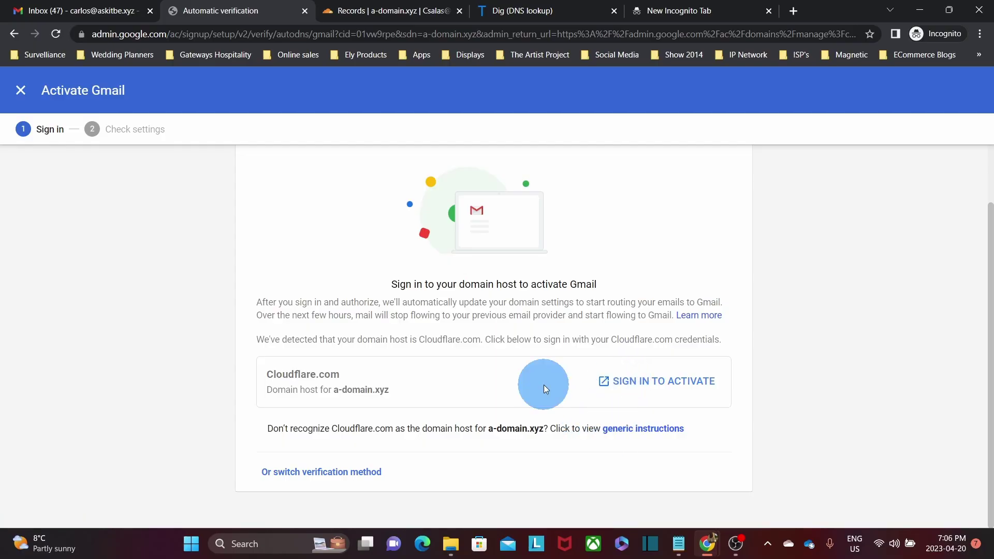
left_click(619, 430)
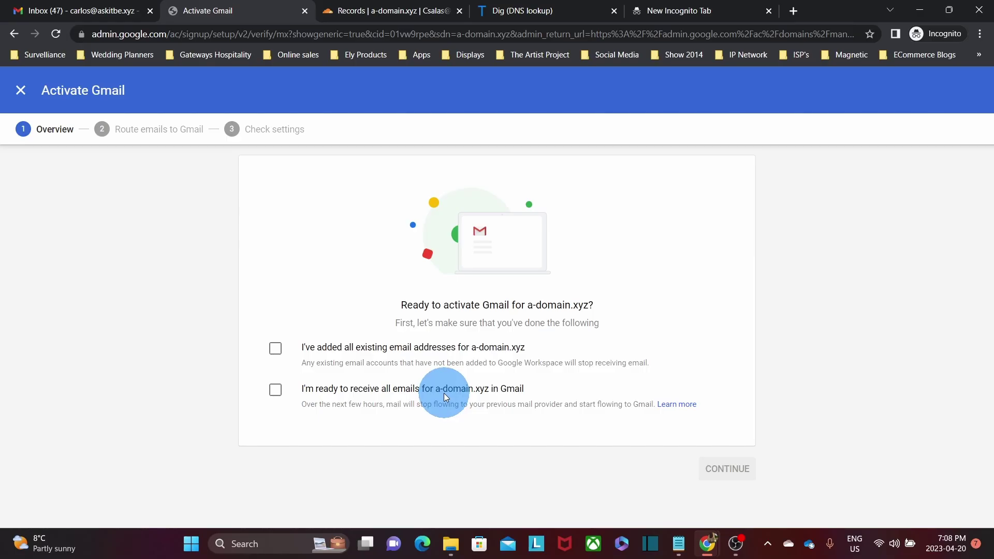
- Confirm that all existing a-domain.xyz addresses are added and its emails can be received in Gmail, and continue to the routing instructions
left_click(274, 348)
left_click(275, 392)
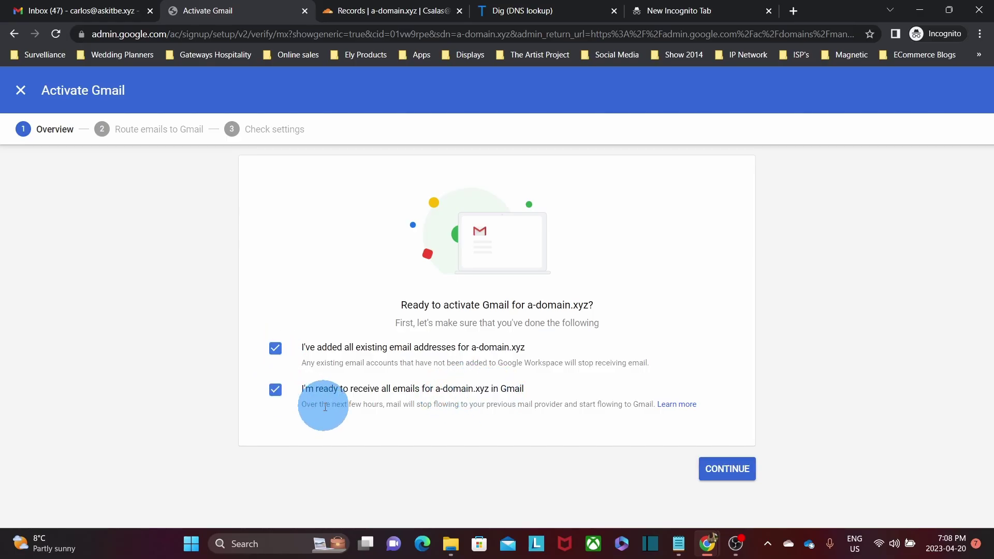
left_click(724, 474)
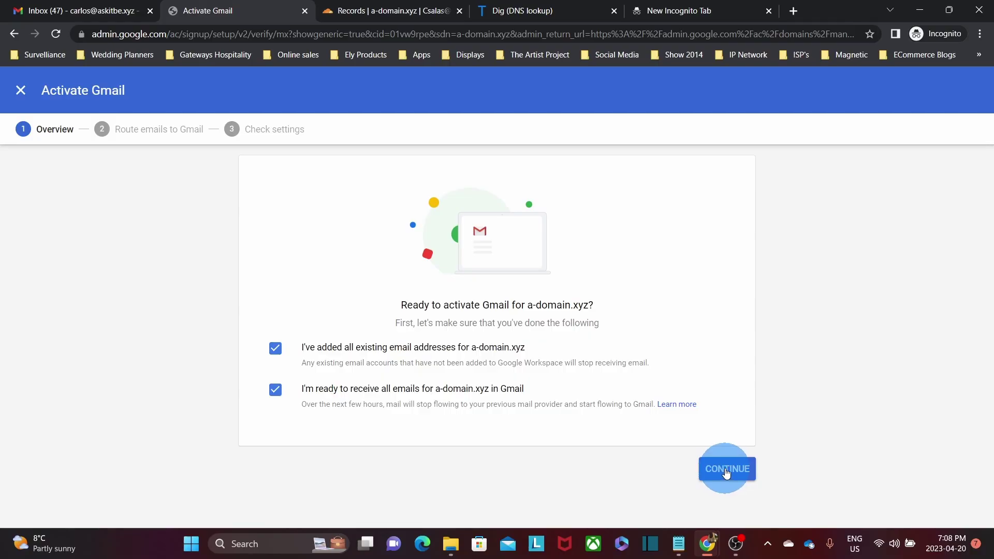
left_click(708, 360)
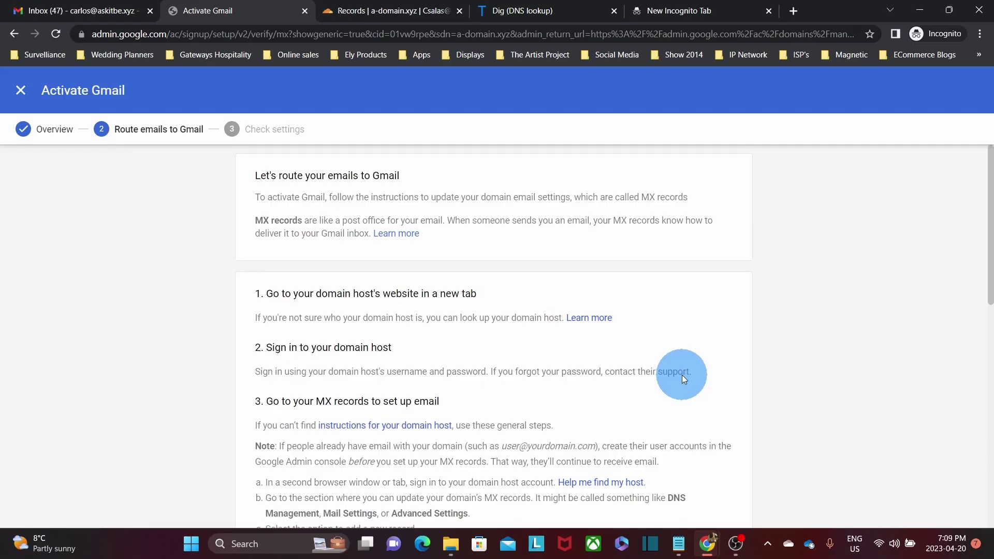
- Review the MX record values for Gmail in section 5 and copy the server address ASPMX.L.GOOGLE.COM
scroll(682, 375, "down", 9)
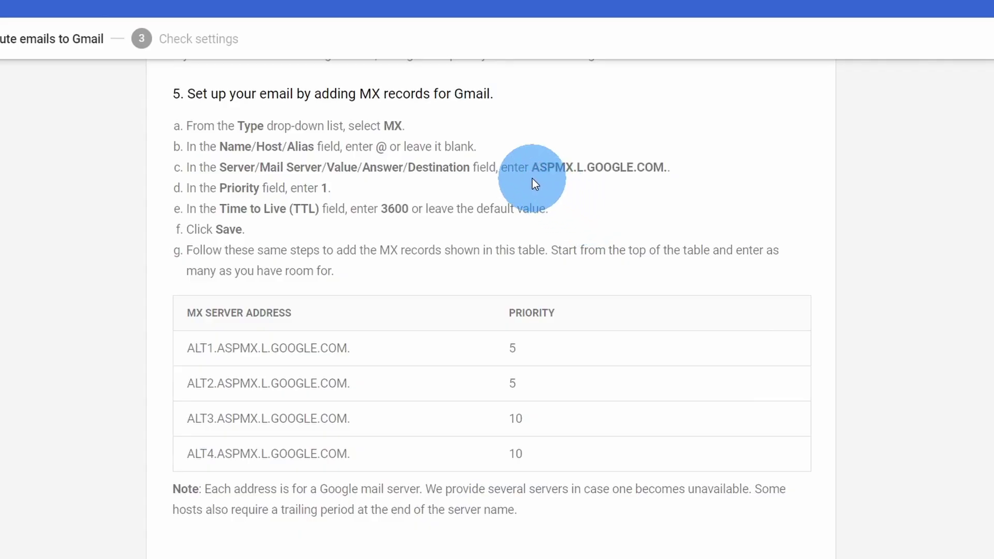
left_click_drag(532, 167, 666, 172)
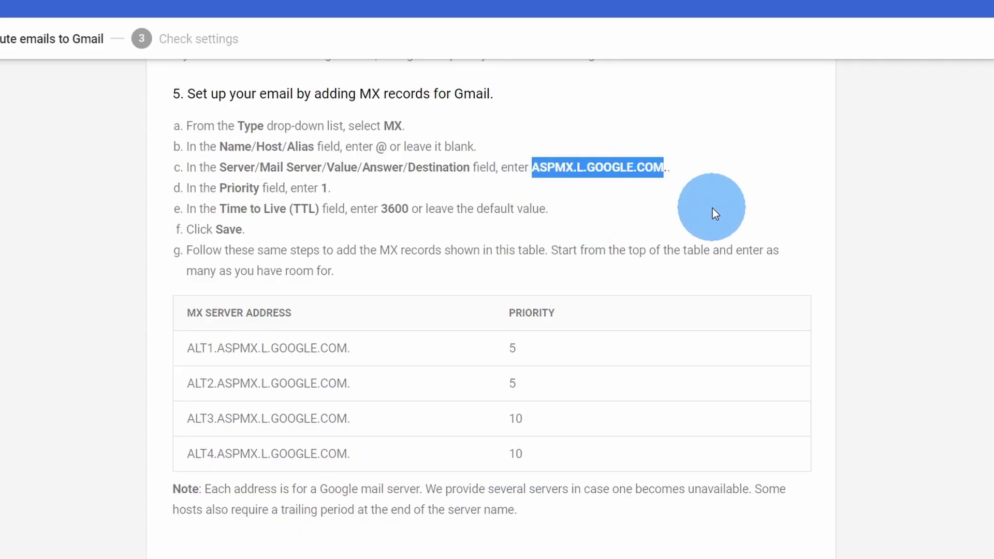
left_click_drag(265, 188, 331, 186)
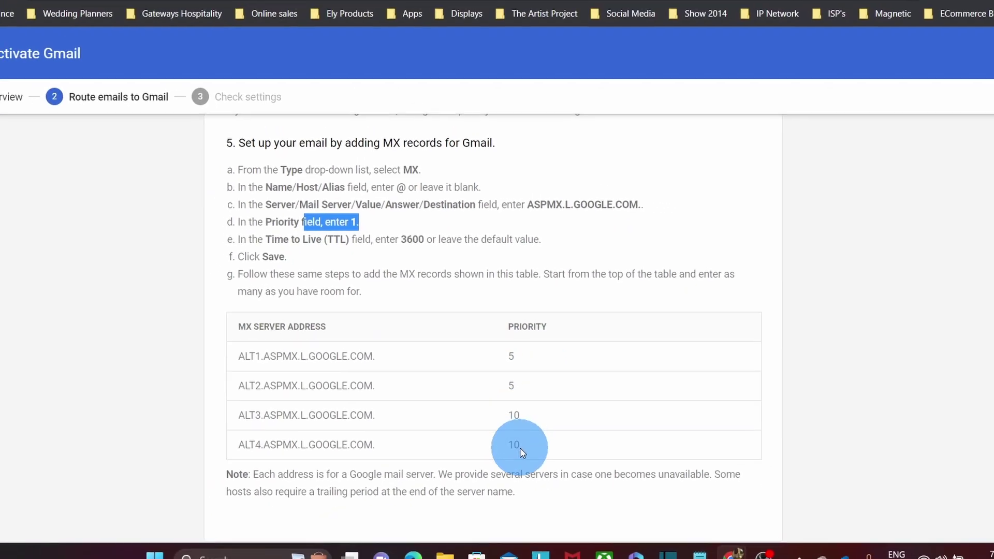
left_click(531, 169)
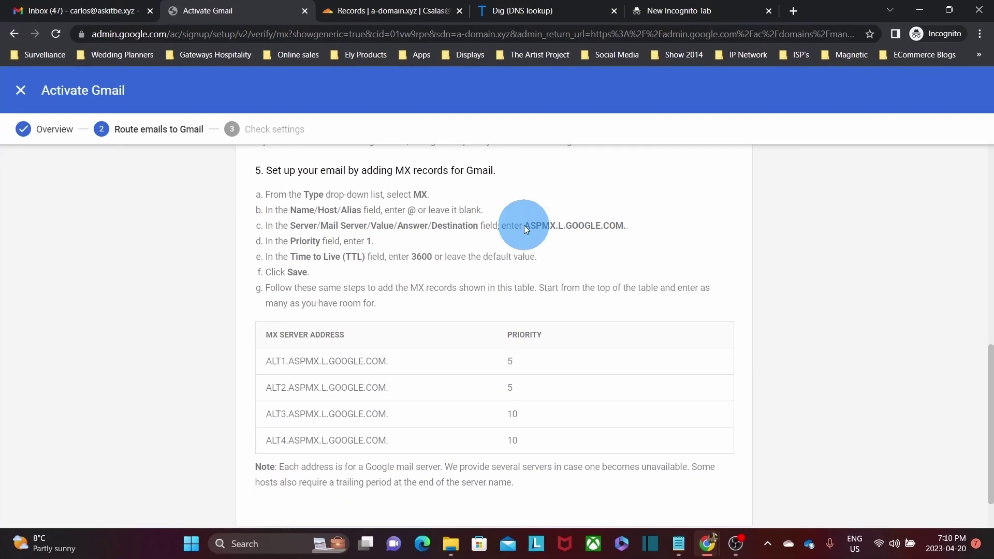
left_click_drag(524, 226, 622, 226)
key("ctrl+c")
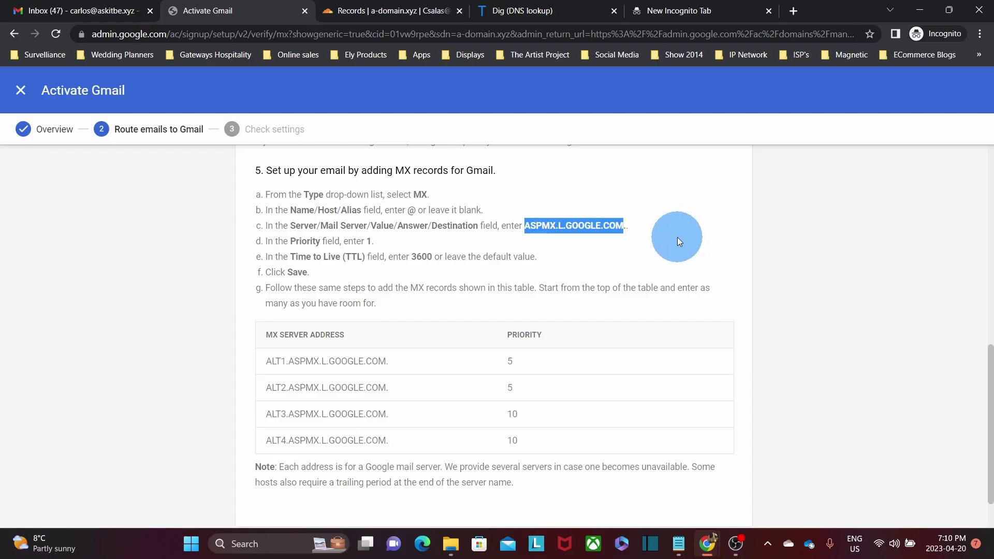
- Switch to the Cloudflare DNS records of a-domain.xyz and start a new record with type MX and name @
left_click(392, 11)
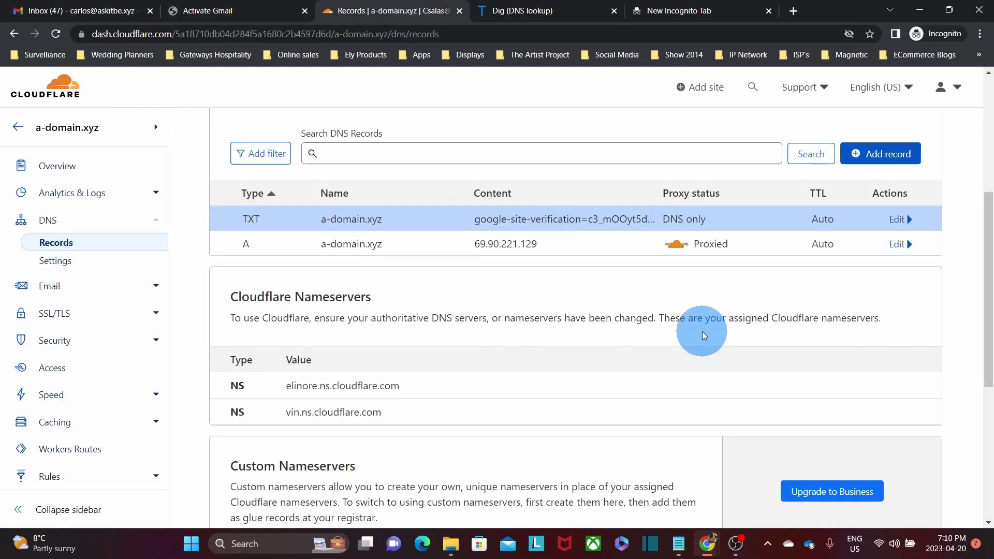
left_click(875, 157)
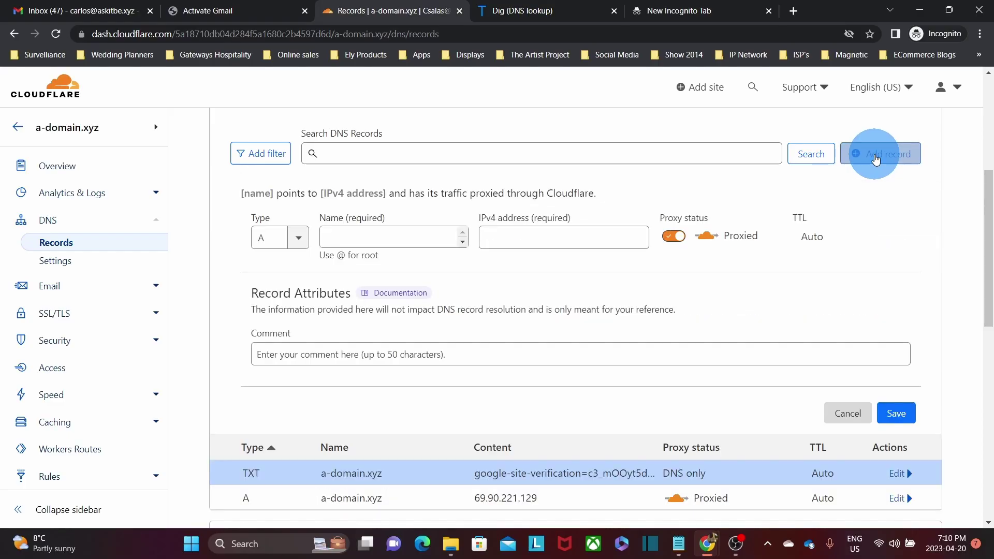
left_click(298, 239)
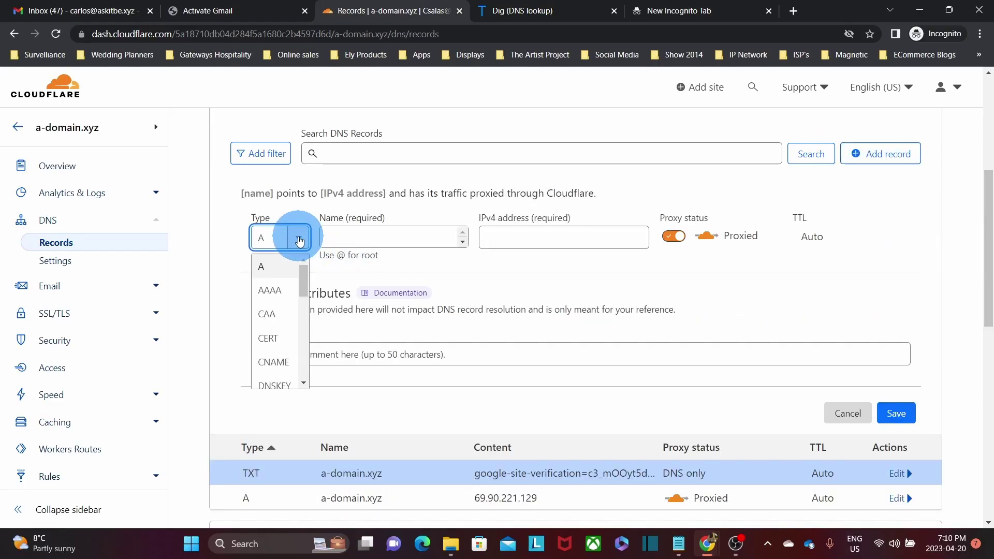
scroll(269, 310, "down", 3)
left_click(268, 290)
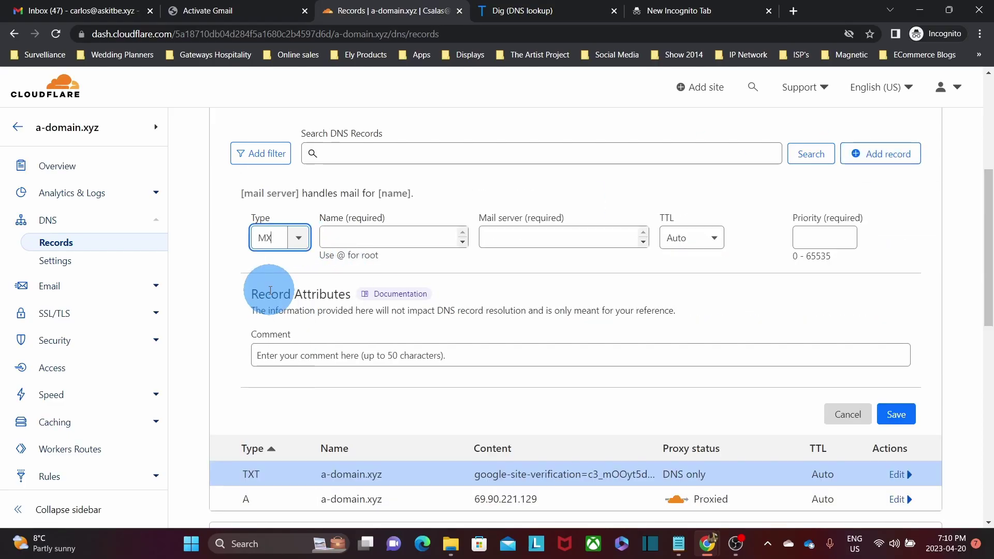
left_click(336, 238)
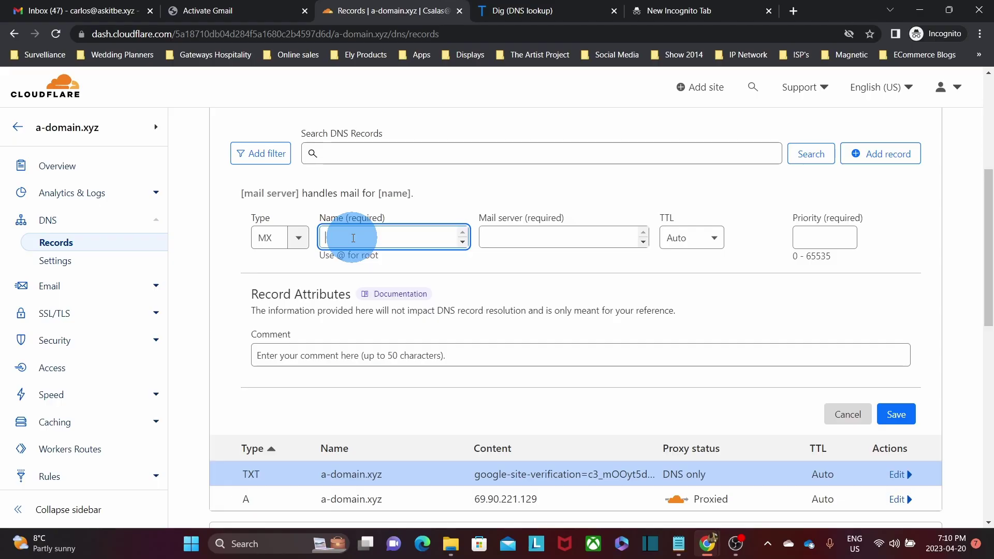
type("@")
- Paste ASPMX.L.GOOGLE.COM as the MX record's mail server, set its priority to 1 and save the record
left_click(495, 238)
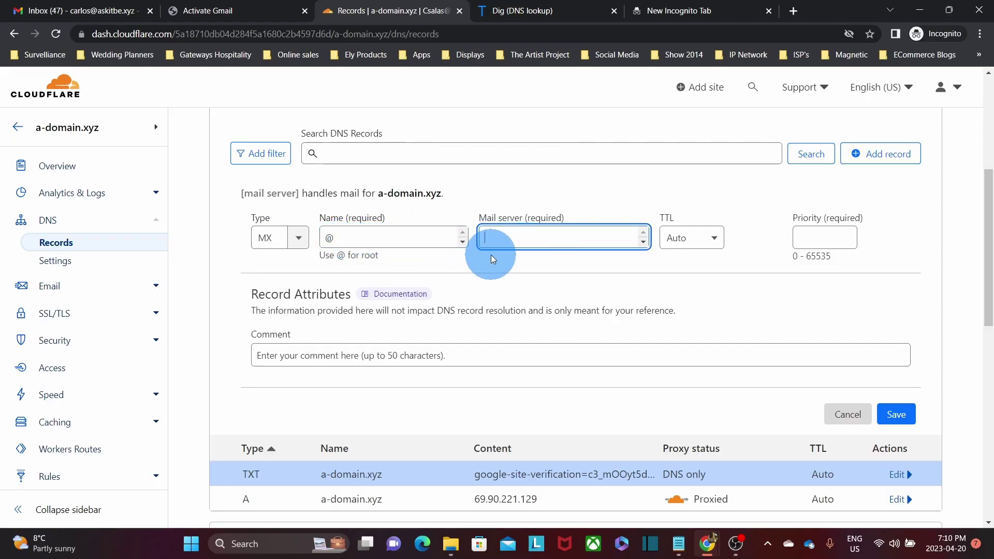
key("ctrl+v")
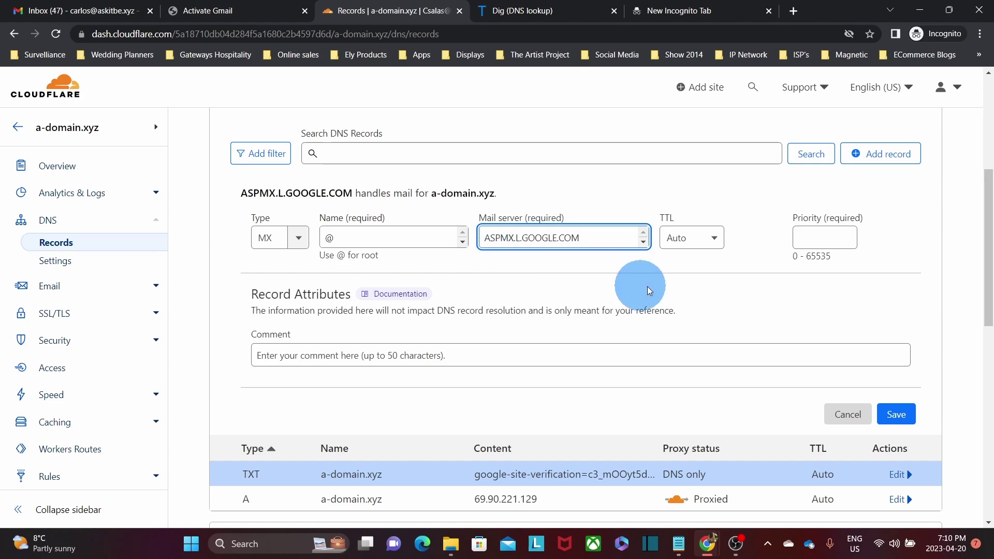
left_click(807, 237)
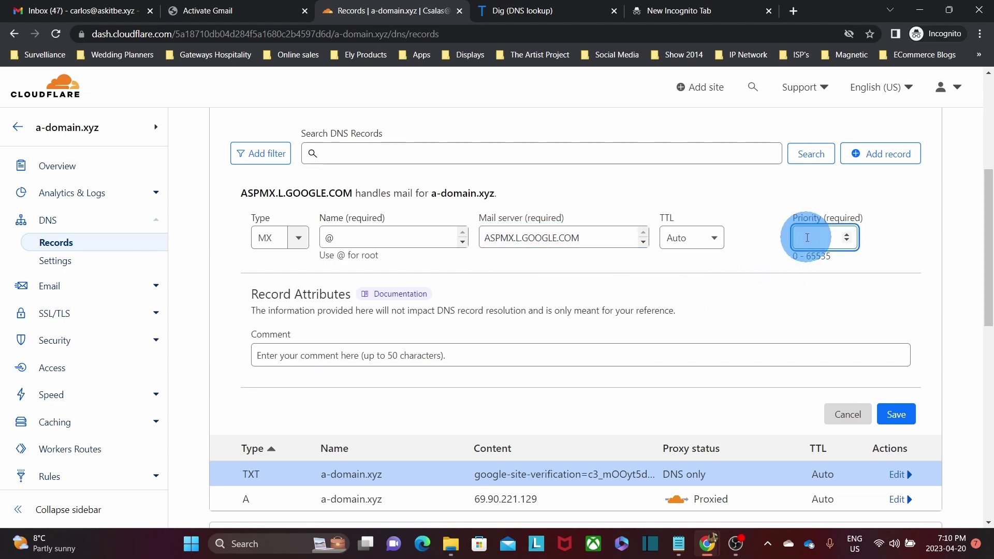
type("1")
left_click(896, 415)
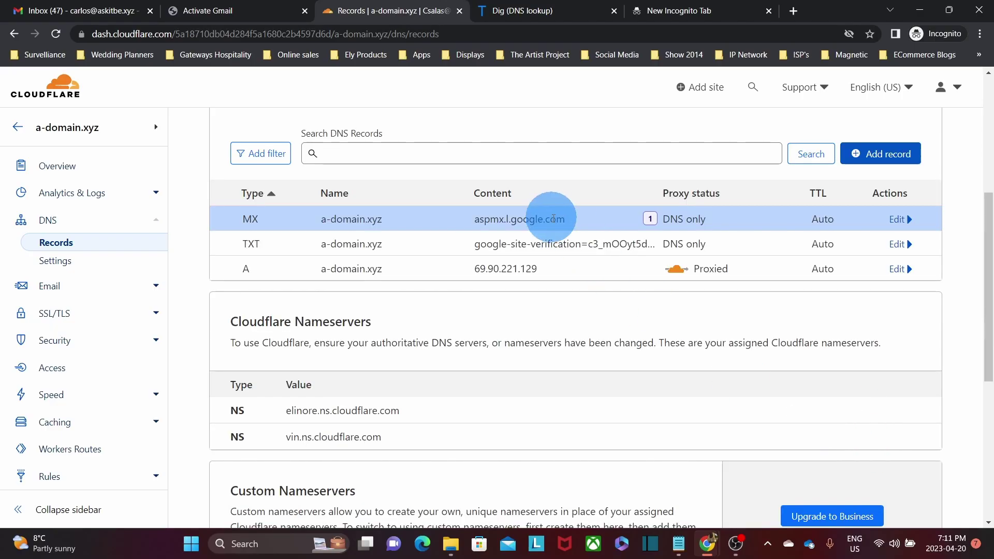
- Copy the server address ALT1.ASPMX.L.GOOGLE.COM from the Gmail activation page and return to Cloudflare
left_click(235, 11)
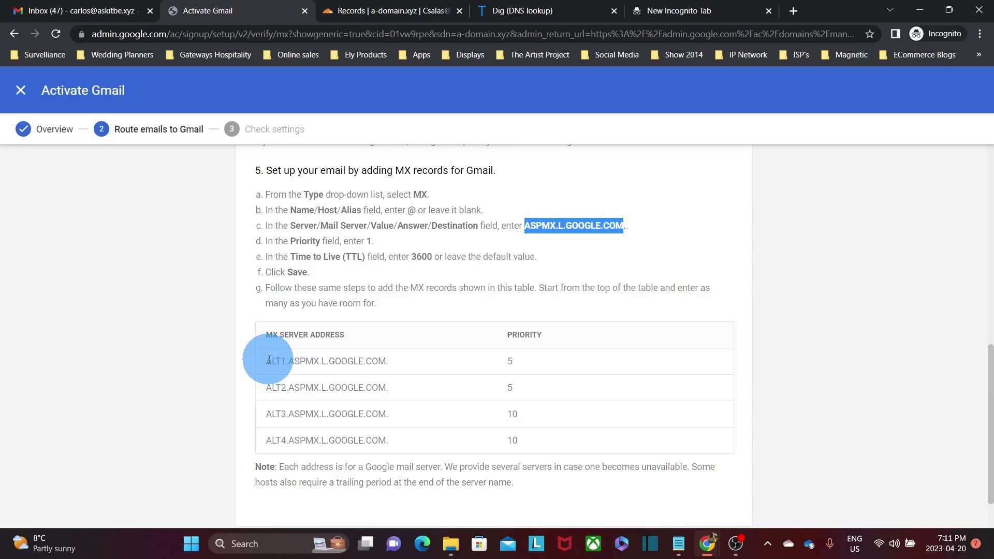
left_click_drag(264, 361, 510, 362)
key("ctrl+c")
key("ctrl+Tab")
- Start a second MX record for a-domain.xyz with name @
left_click(886, 154)
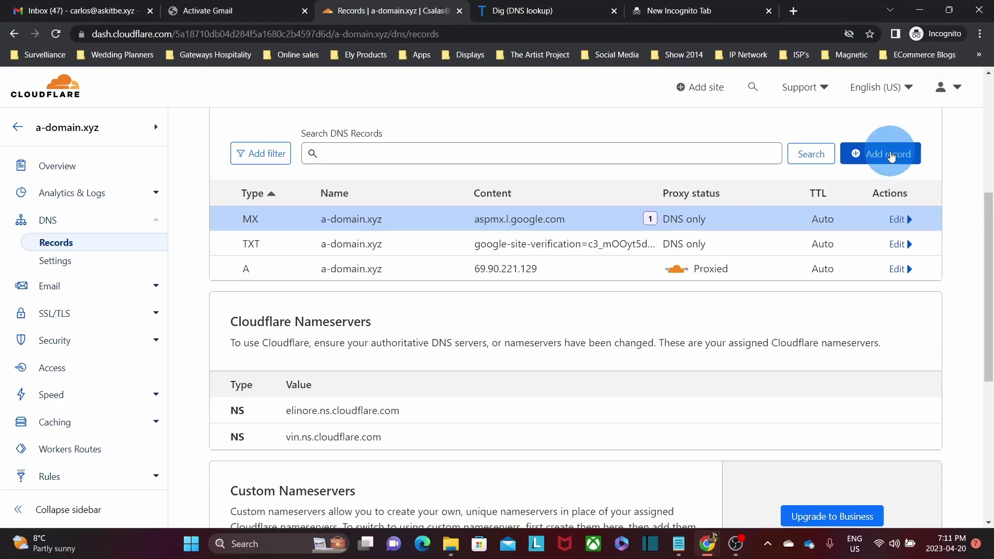
left_click(266, 238)
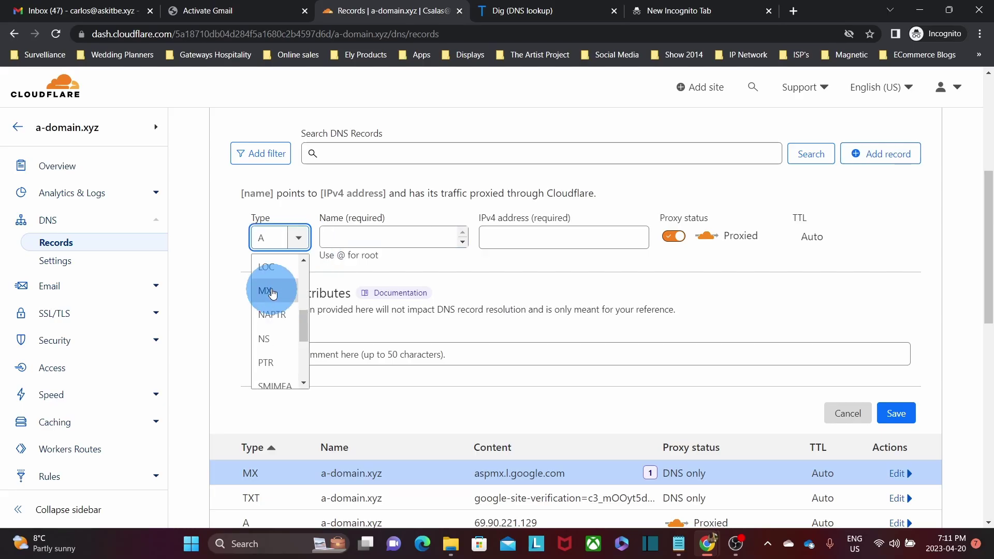
left_click(270, 286)
left_click(417, 242)
type("@")
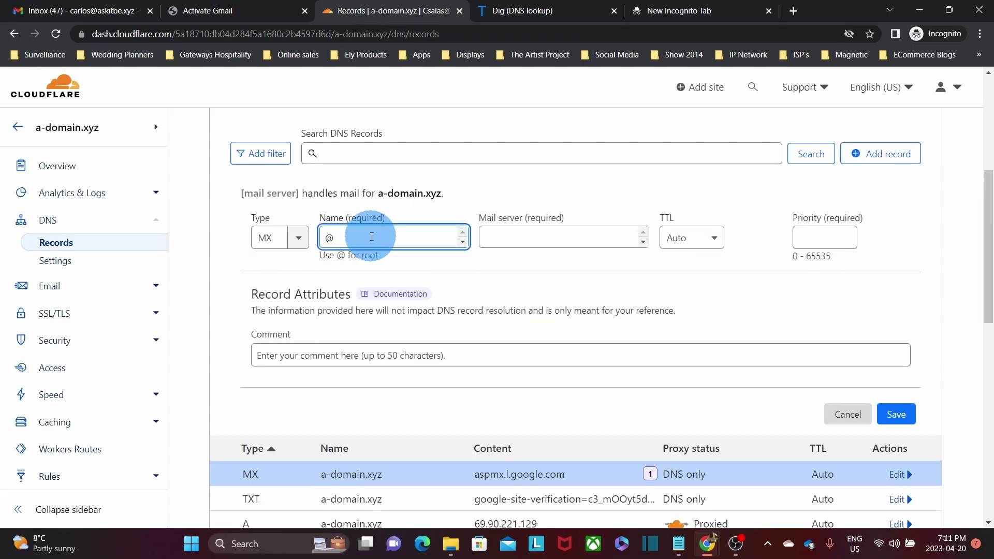
- Paste ALT1.ASPMX.L.GOOGLE.COM as the second MX record's mail server, set the priority to 5 and save it
left_click(494, 239)
key("ctrl+v")
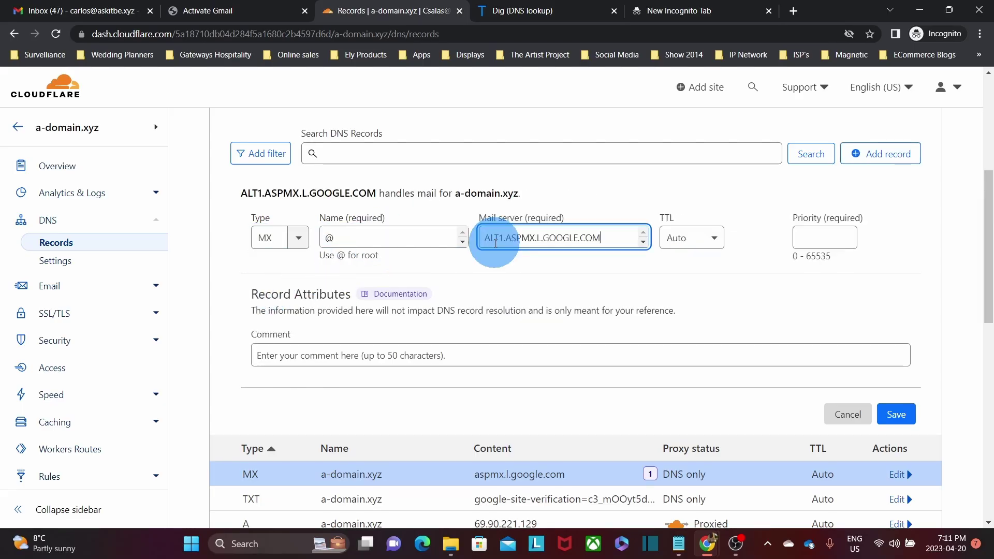
left_click(781, 243)
type("5")
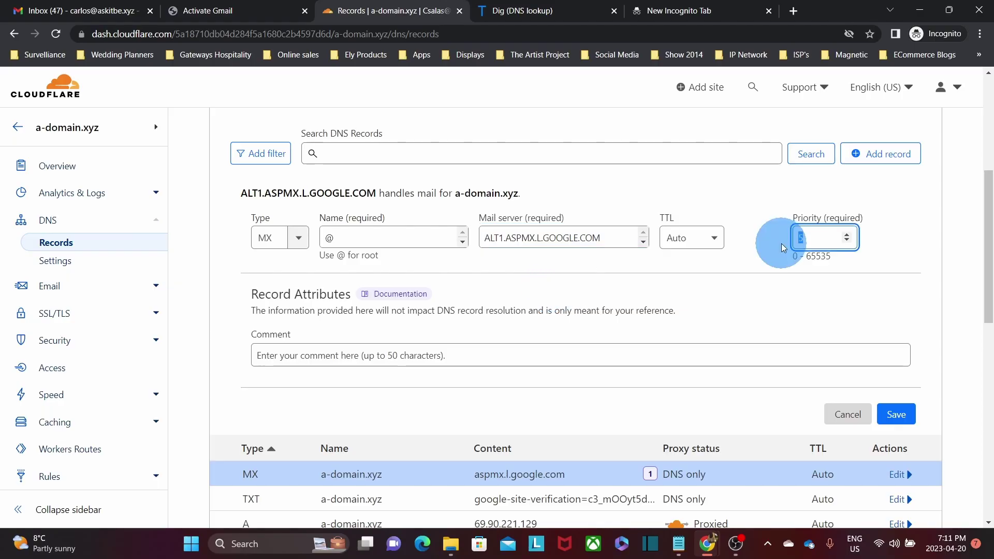
left_click(896, 414)
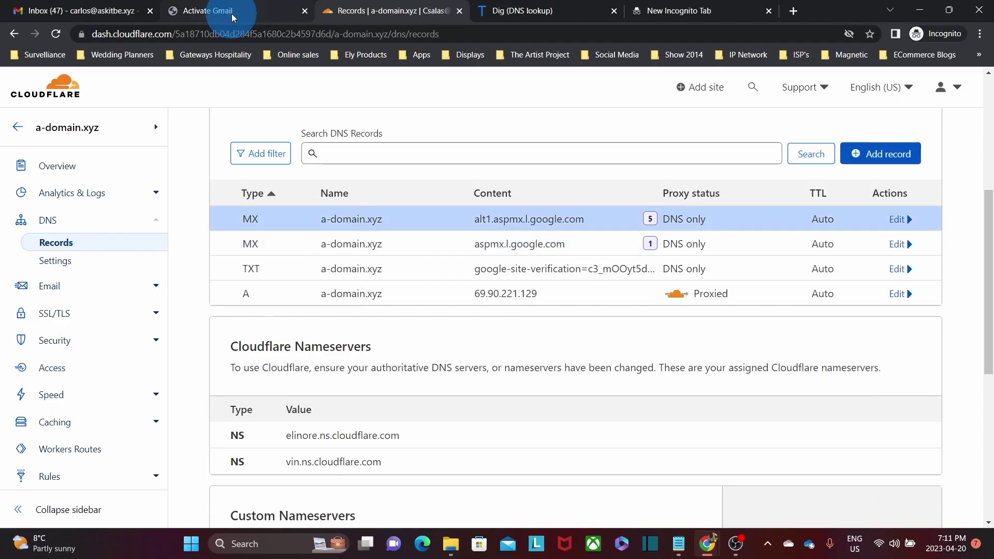
- Get the ALT2 server address from the Gmail activation page and start a third MX record in Cloudflare with name @
left_click(232, 14)
left_click(362, 15)
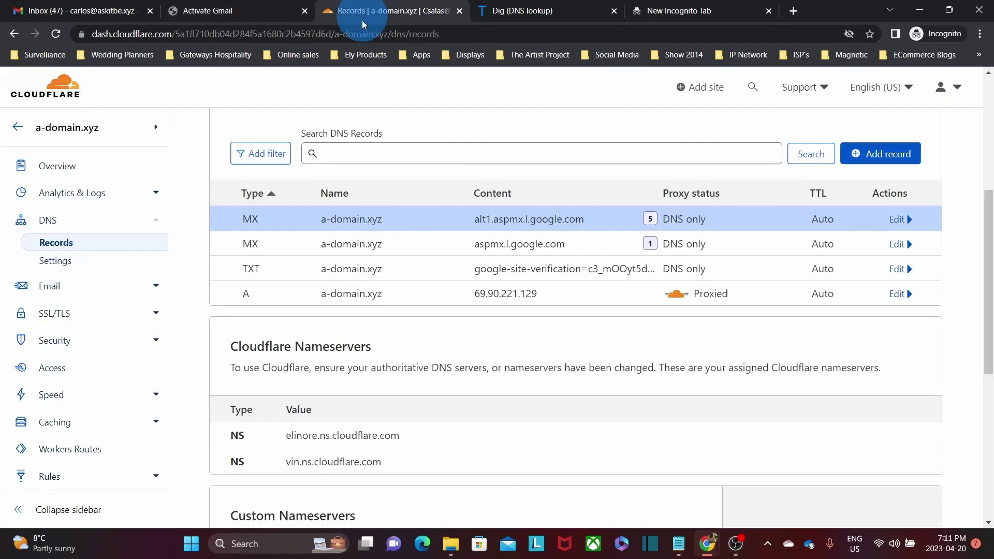
left_click(880, 154)
left_click(299, 240)
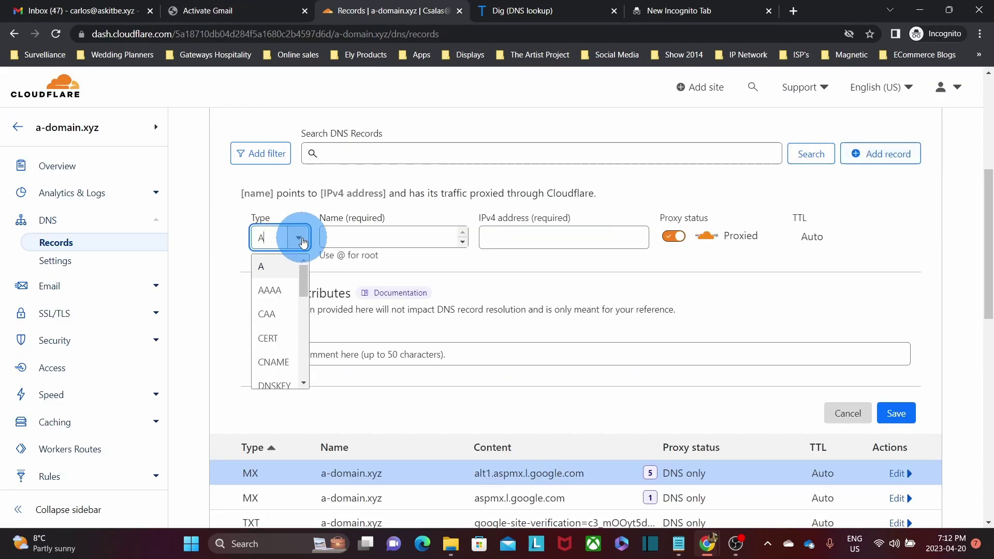
scroll(272, 300, "down", 3)
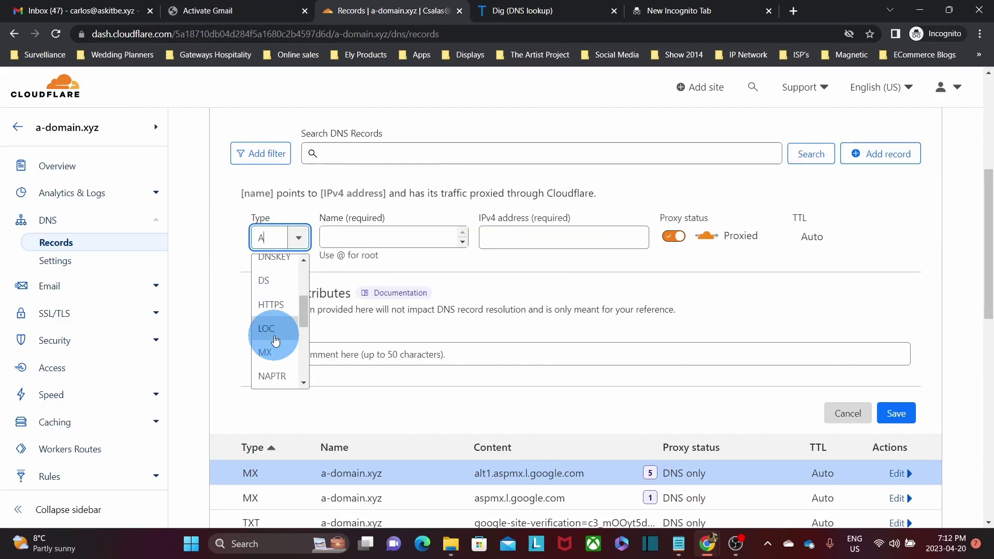
left_click(265, 352)
left_click(409, 236)
type("@")
- Enter ALT2.ASPMX.L.GOOGLE.COM as the third MX record's mail server, set the priority to 10 and save it
left_click(496, 238)
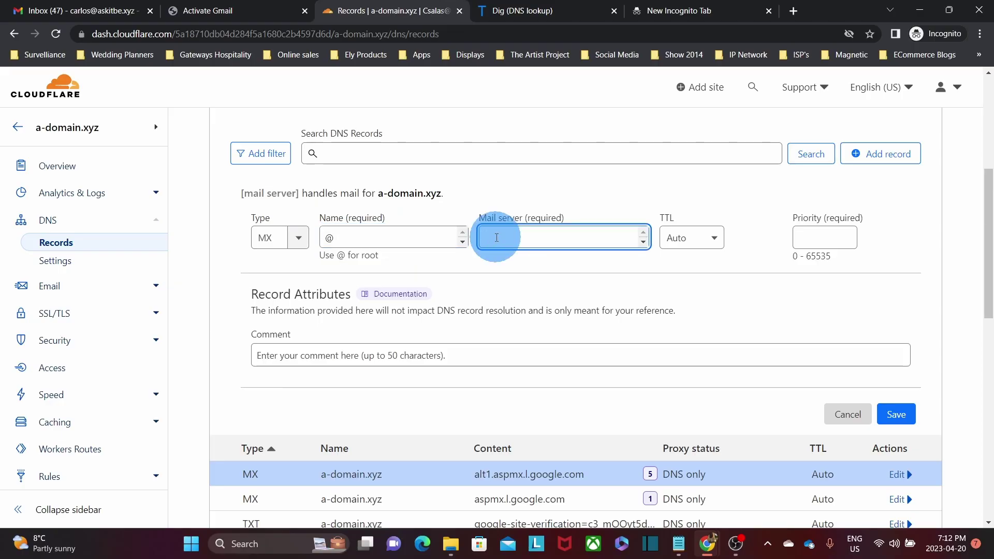
type("ALT2.ASPMX.L.GOOGLE.COM")
left_click(808, 240)
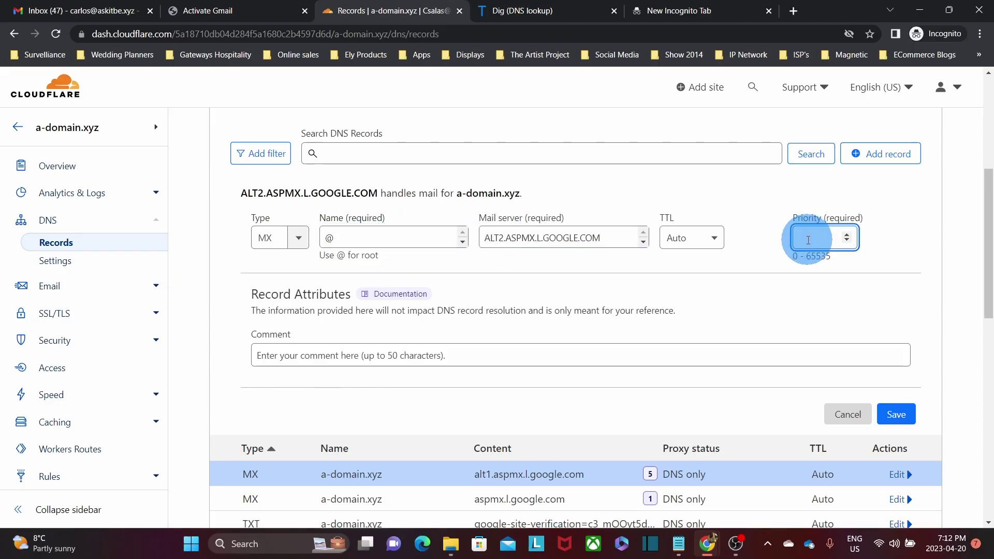
type("10")
left_click(896, 414)
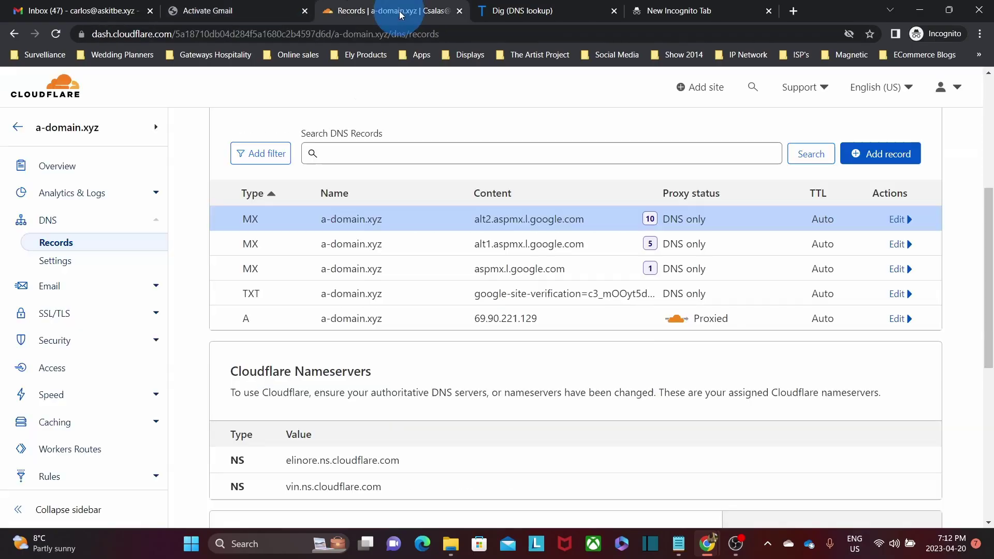
- Add an MX record named @ in Cloudflare with mail server ALT3.ASPMX.L.GOOGLE.COM, copied from the Gmail activation page, and priority 10
left_click(222, 10)
left_click_drag(371, 421, 385, 414)
key("ctrl+c")
left_click(393, 11)
left_click(880, 154)
left_click(279, 238)
left_click(267, 291)
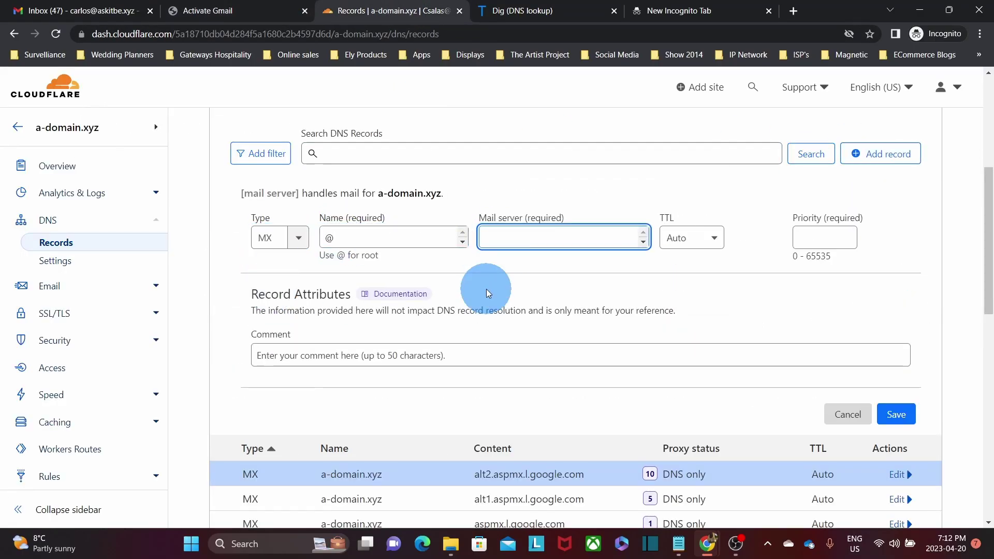
key("ctrl+v")
type("10")
left_click(896, 415)
- Add an MX record named @ with mail server ALT4.ASPMX.L.GOOGLE.COM, copied from the Gmail activation page, and priority 10
left_click(223, 10)
left_click_drag(267, 441, 386, 442)
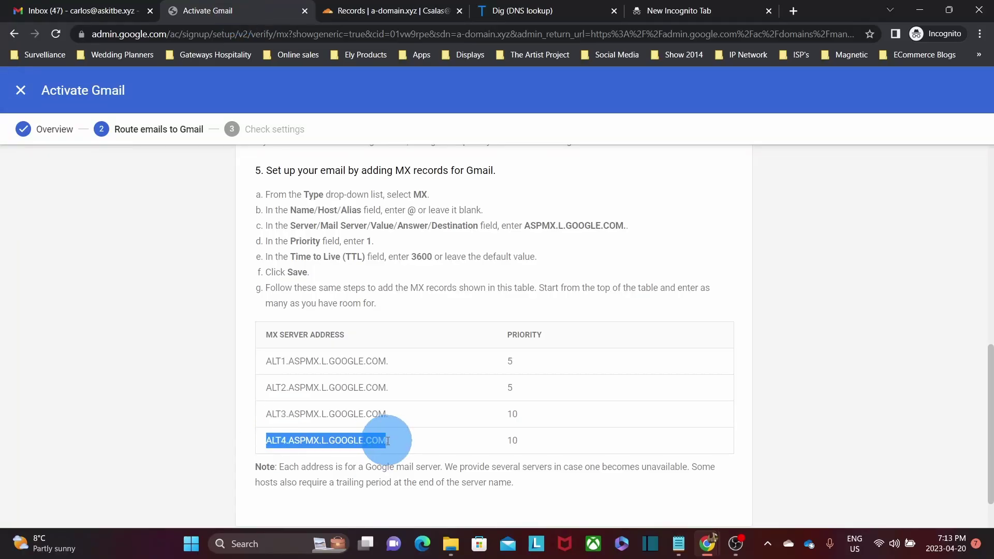
key("ctrl+c")
left_click(393, 10)
left_click(880, 154)
left_click(293, 238)
left_click(266, 289)
left_click(508, 240)
key("ctrl+v")
left_click(823, 237)
type("10")
left_click(896, 413)
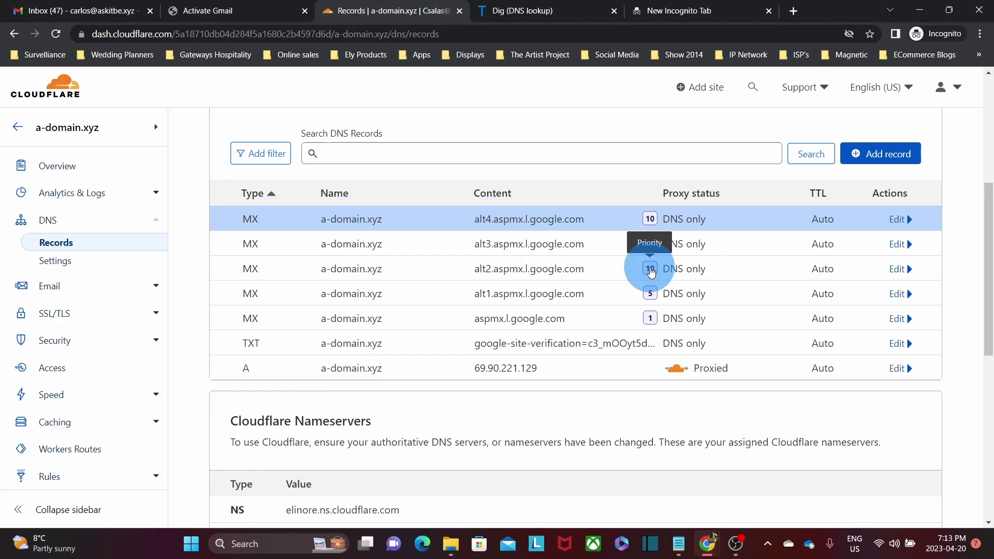
- Change the priority of the alt2.aspmx.l.google.com MX record to 5 and save it
left_click(896, 269)
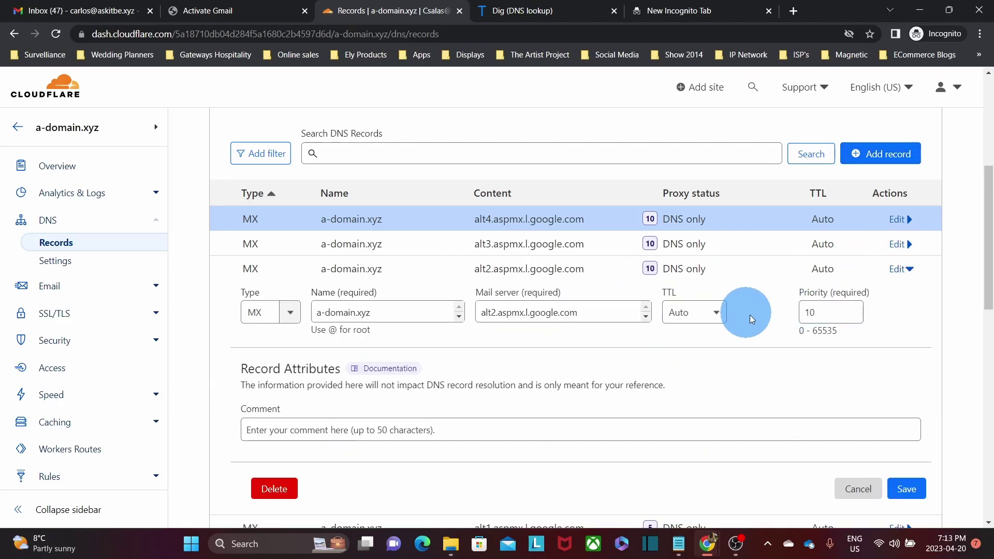
left_click_drag(831, 311, 801, 317)
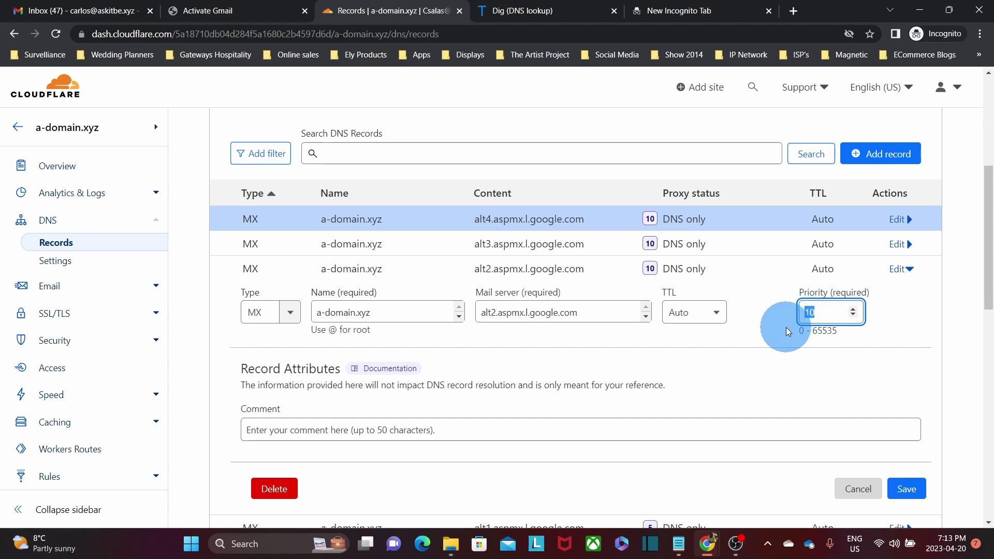
type("5")
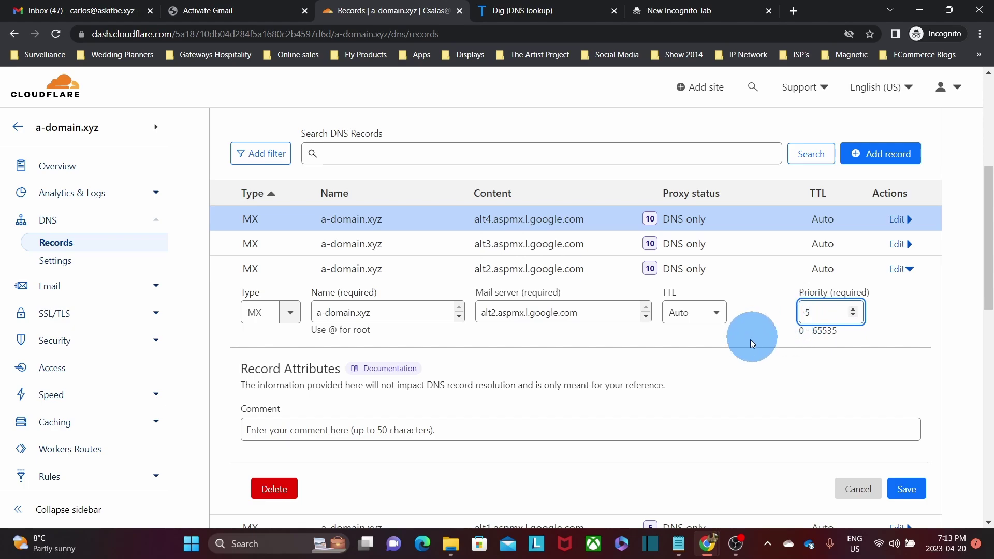
left_click(910, 490)
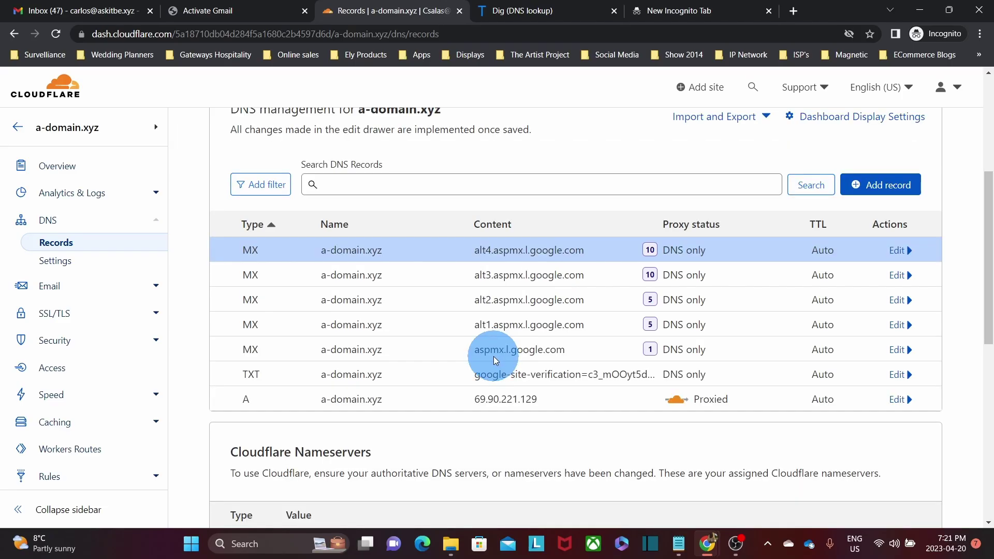
- Return to the Google setup page and activate Gmail for a-domain.xyz
key("ctrl+shift+Tab")
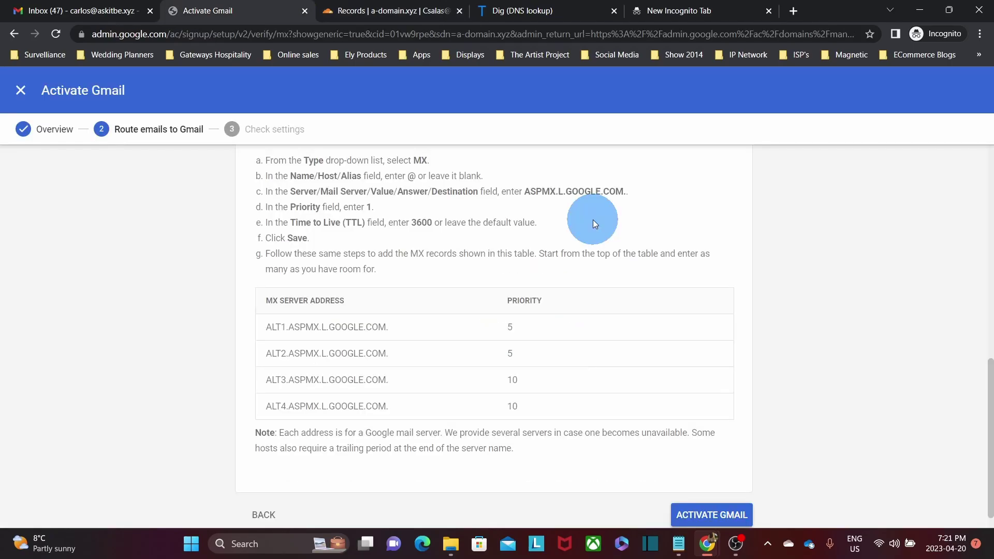
left_click(696, 515)
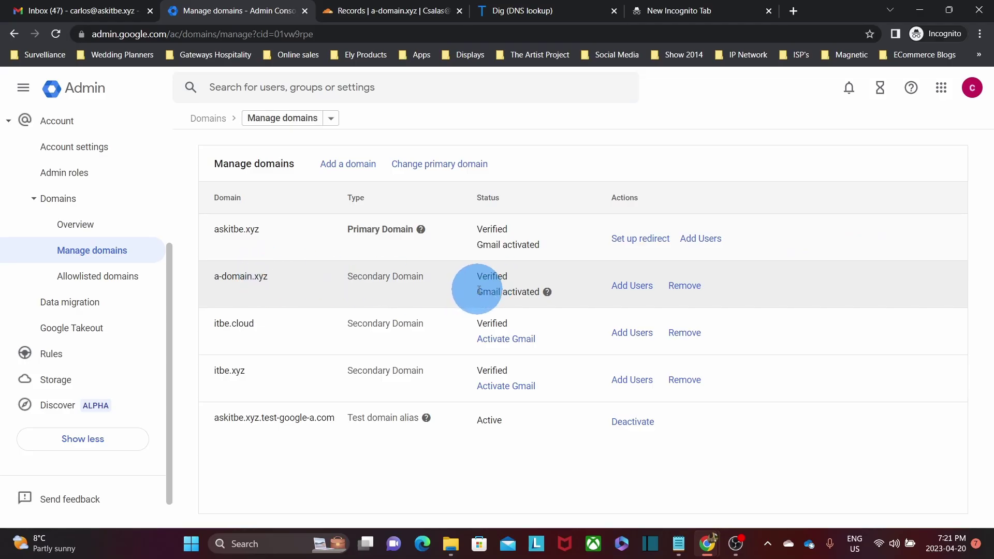
mouse_move(546, 291)
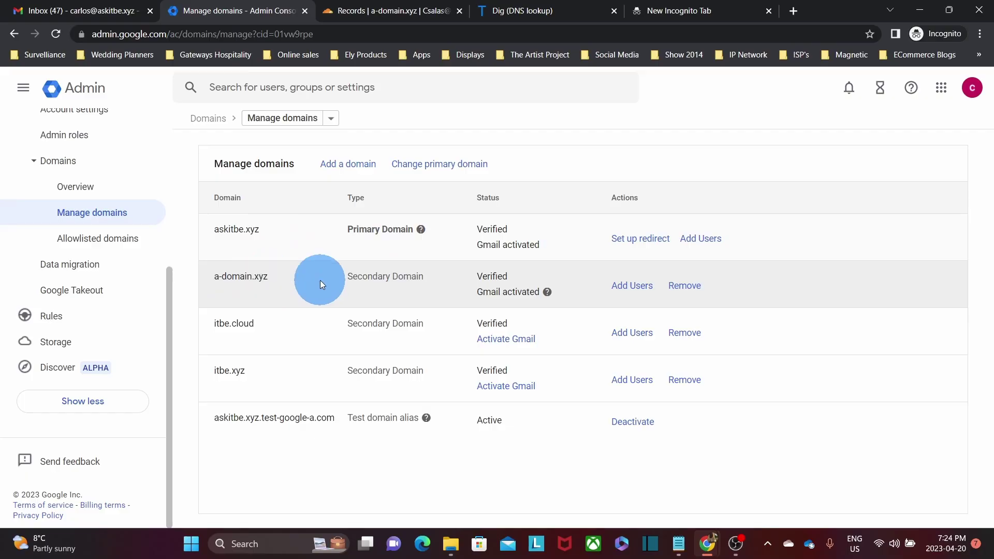
- Start changing the primary domain in the Admin console and open the linked help article about the procedure
left_click(433, 164)
left_click(345, 268)
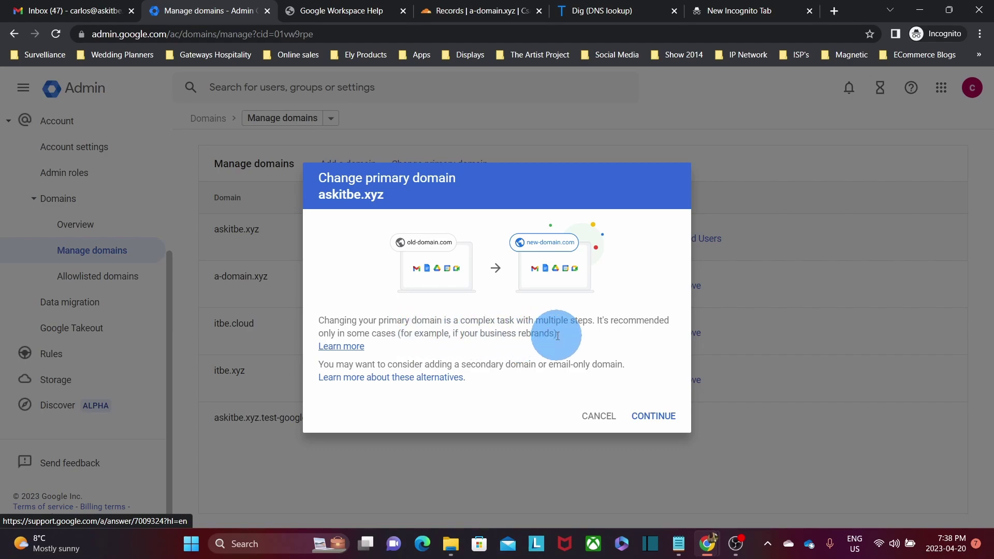
left_click(355, 348)
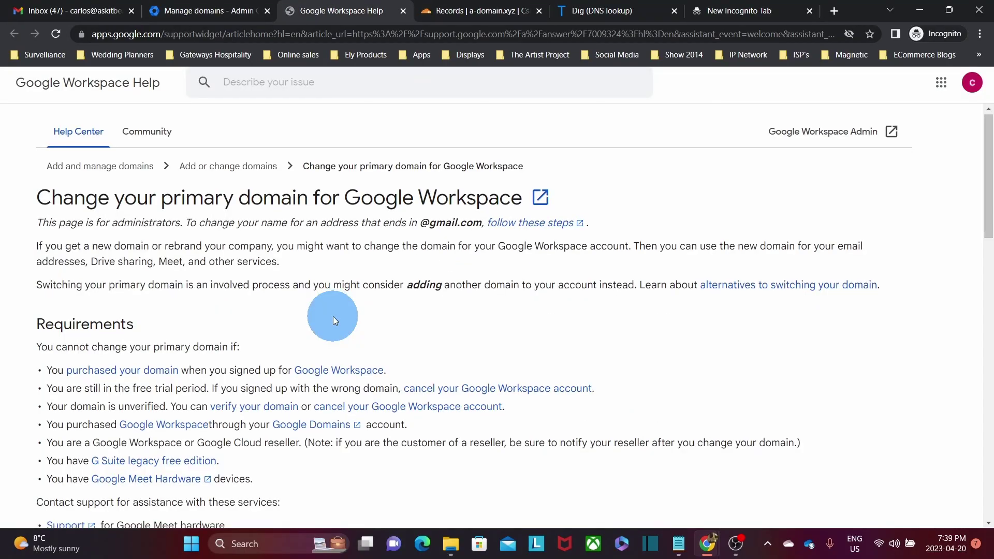
- Read the help article's requirements and steps for changing the primary domain, including Step 6 on updating Google Workspace settings
scroll(334, 315, "down", 2)
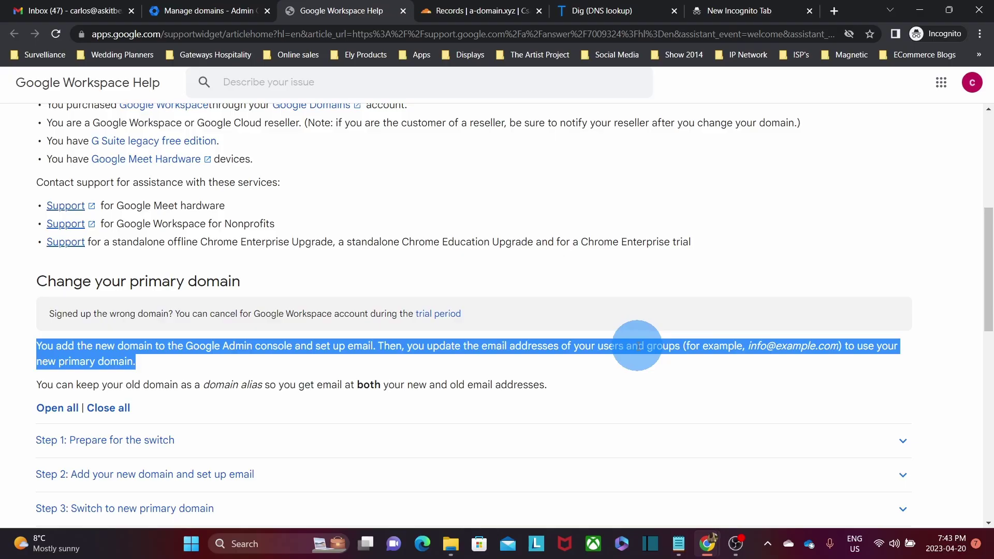
scroll(350, 370, "down", 4)
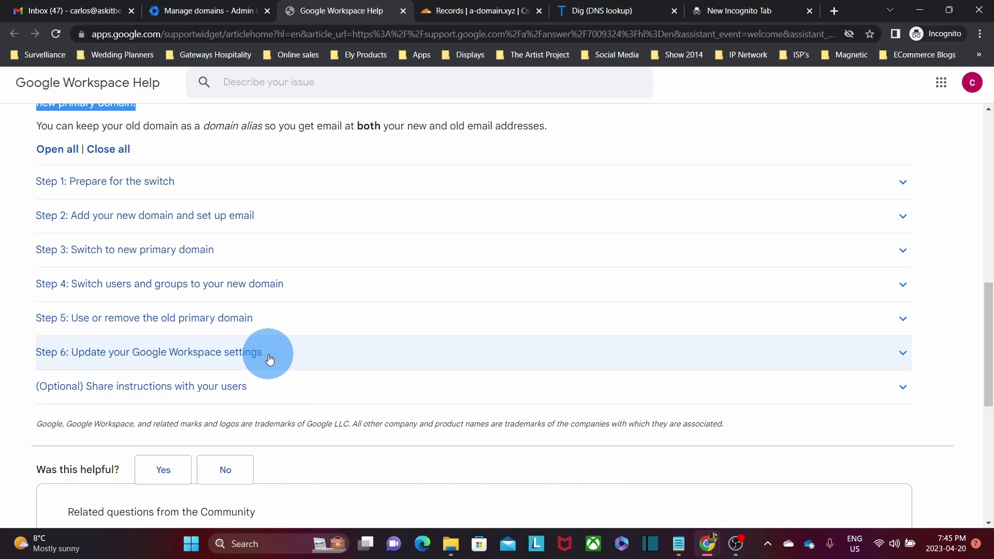
left_click(269, 359)
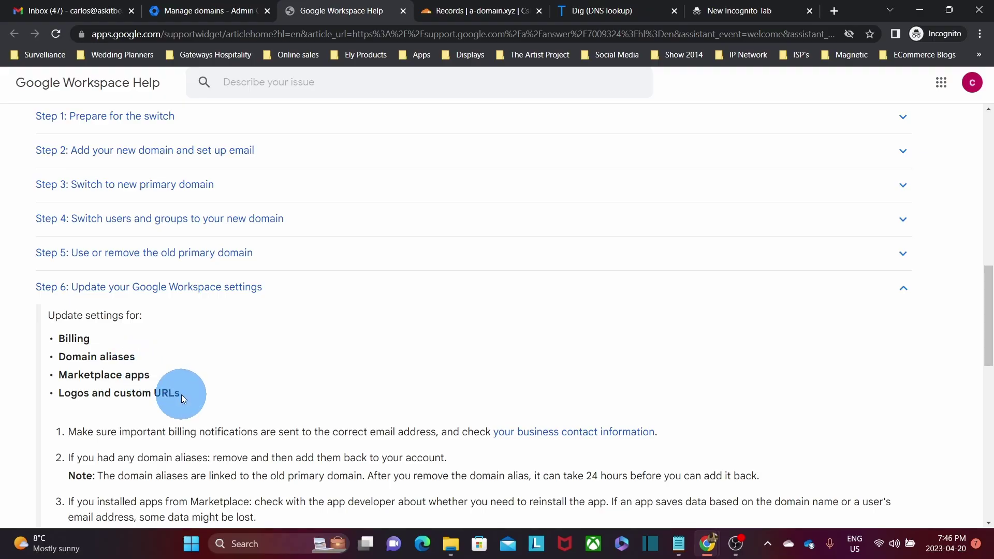
left_click(303, 289)
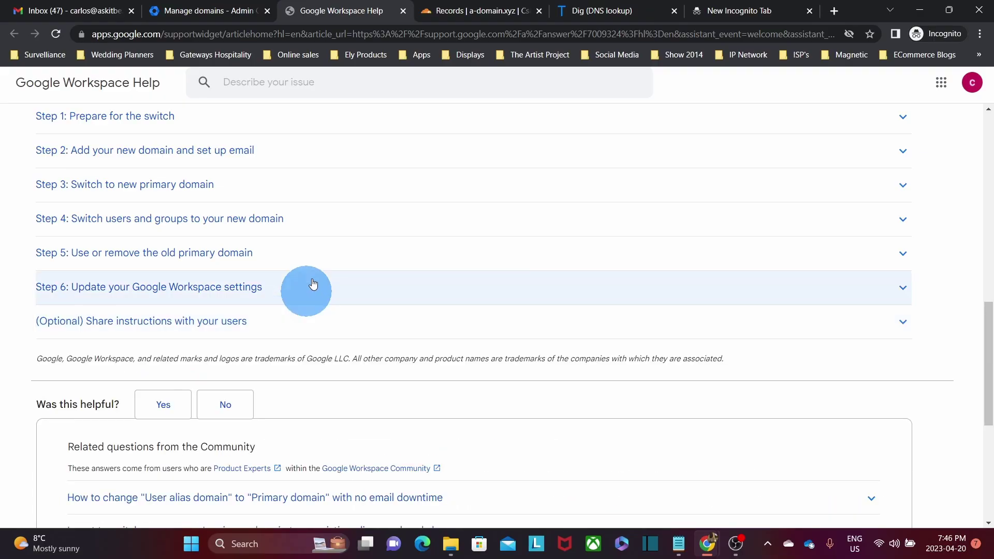
- Change the primary domain to a-domain.xyz and check it in the list of managed domains
left_click(220, 14)
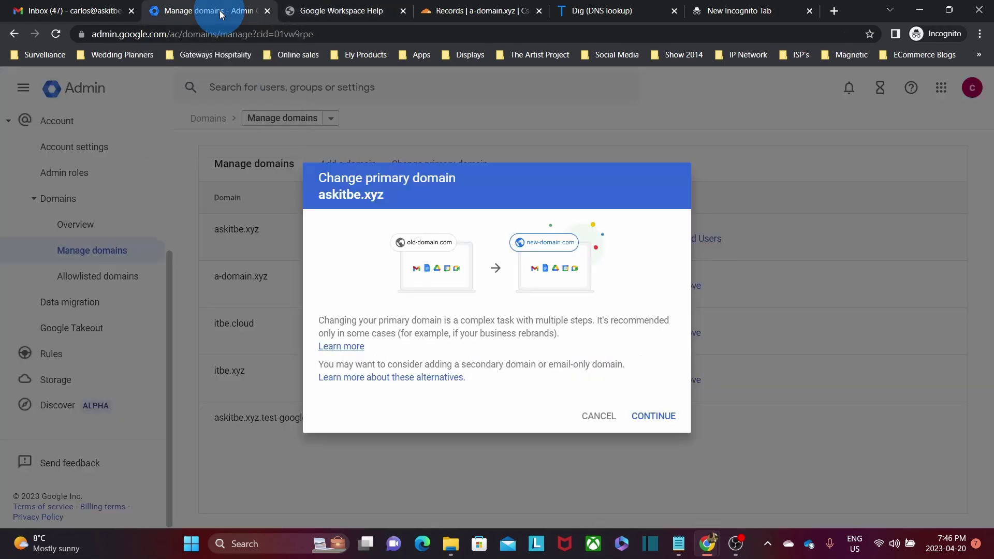
left_click(652, 417)
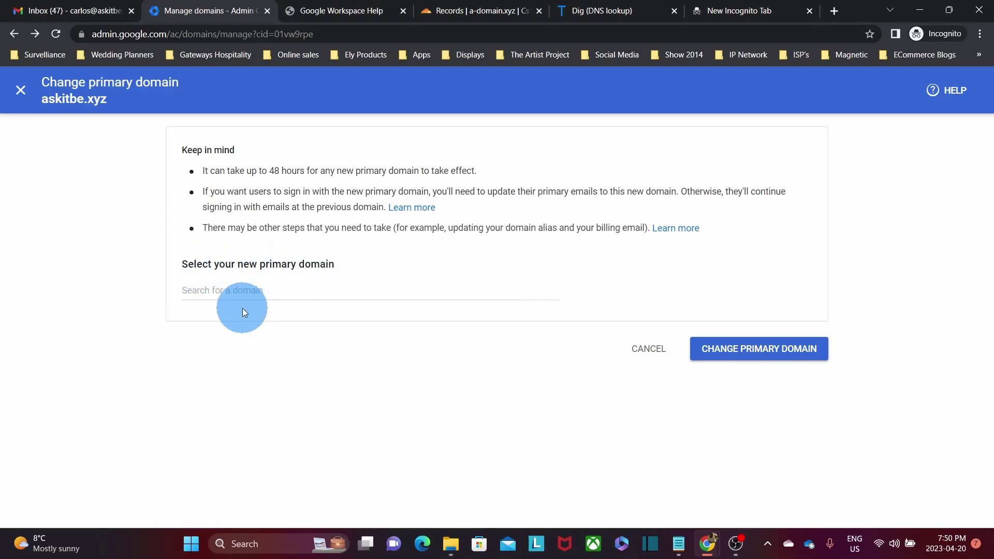
left_click(234, 291)
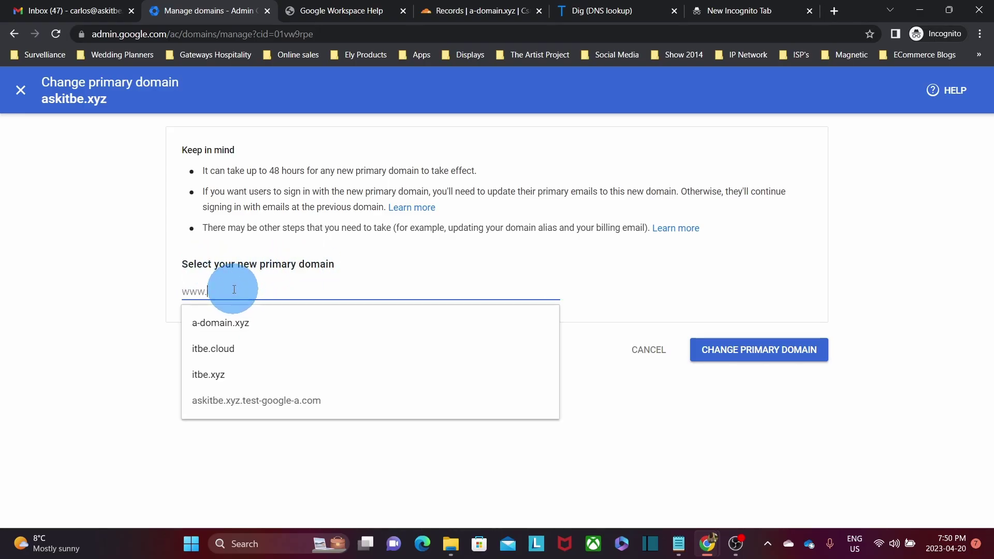
left_click(260, 326)
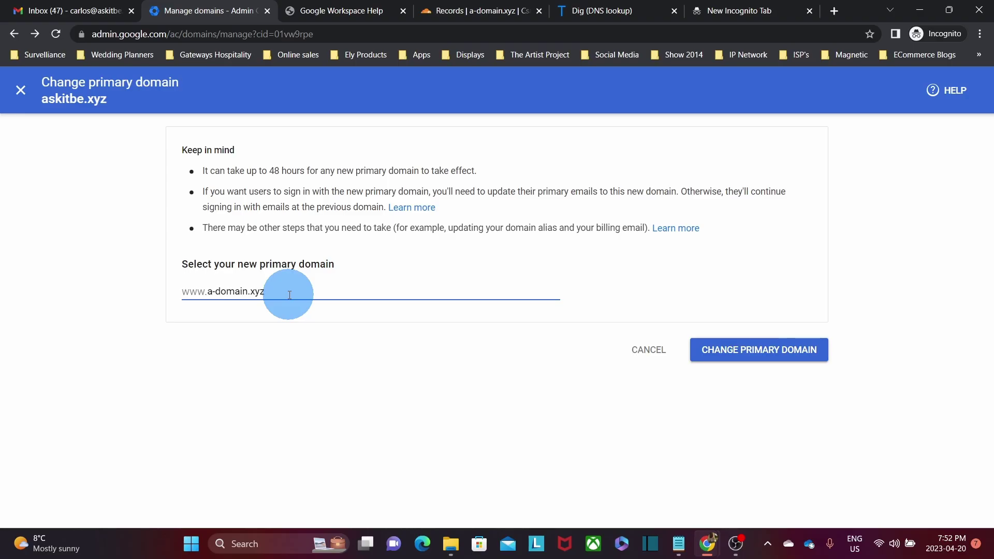
left_click(756, 361)
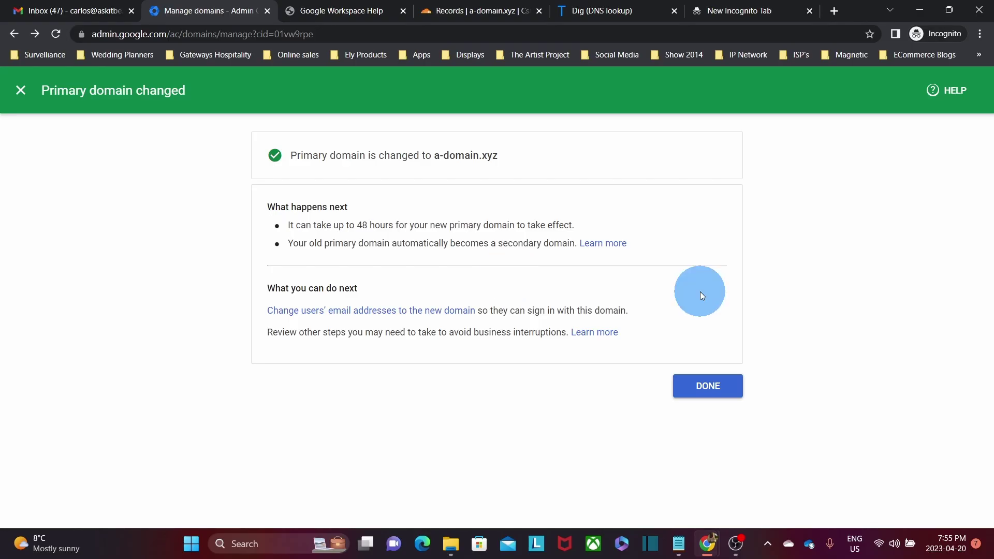
left_click(709, 386)
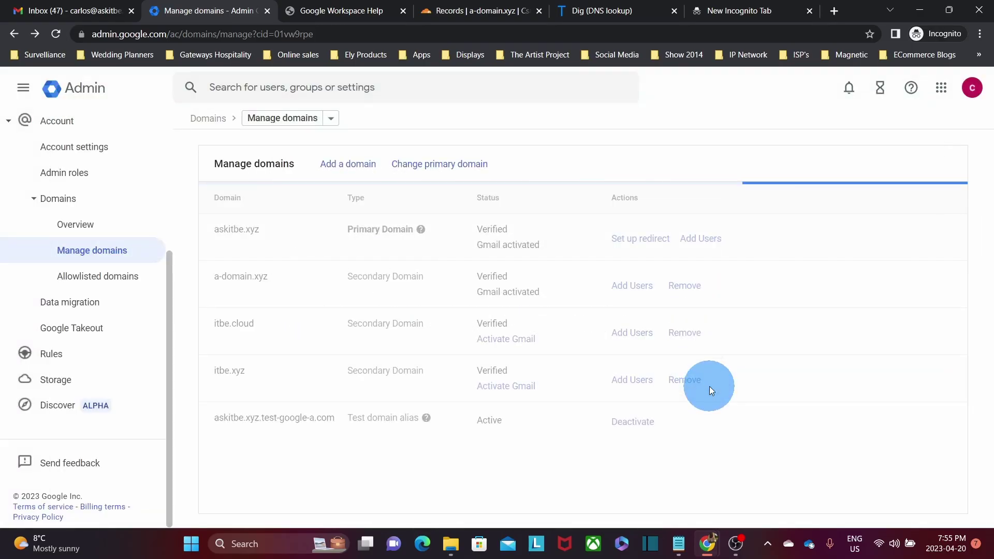
left_click_drag(269, 228, 213, 231)
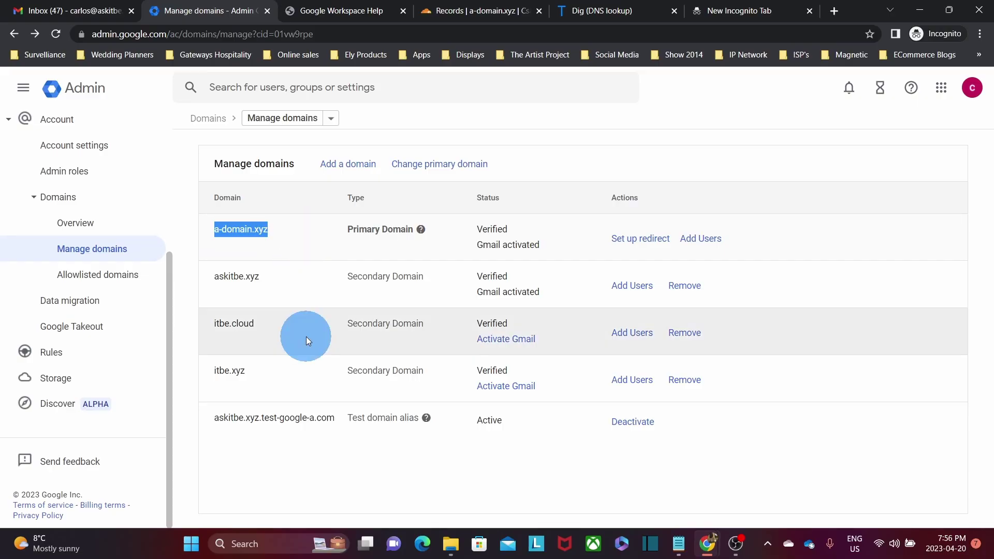
- Open the second user in the user list and change the domain of their primary email to a-domain.xyz
scroll(107, 323, "up", 4)
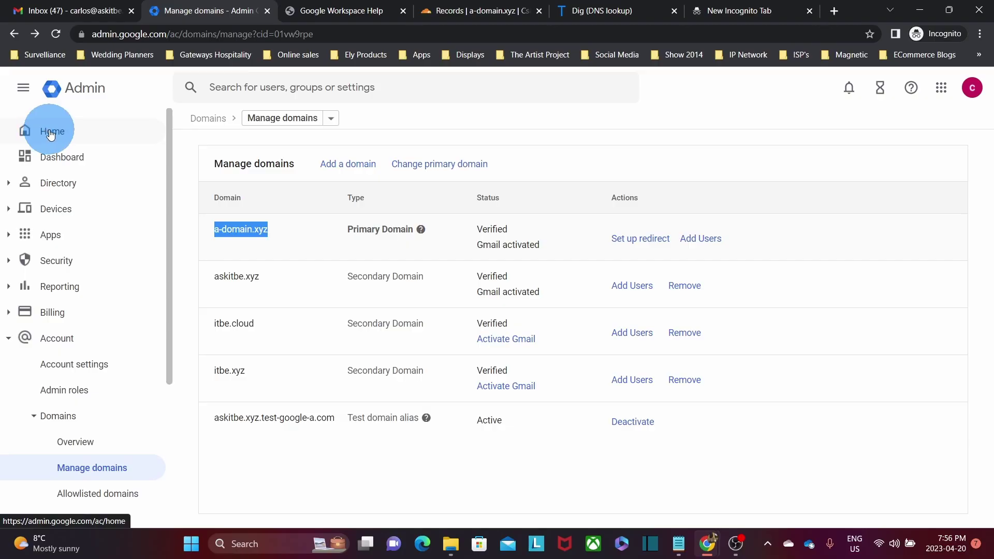
left_click(52, 134)
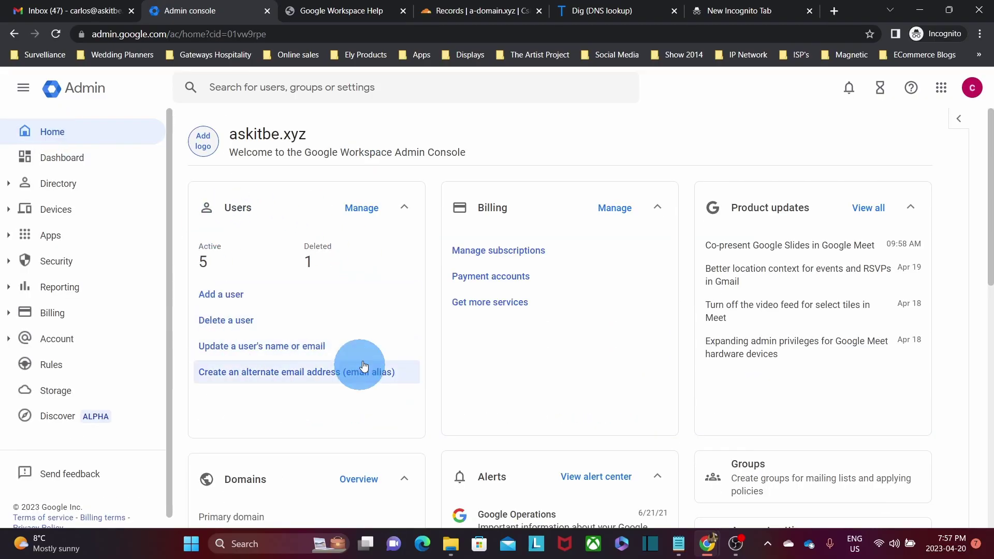
left_click(363, 209)
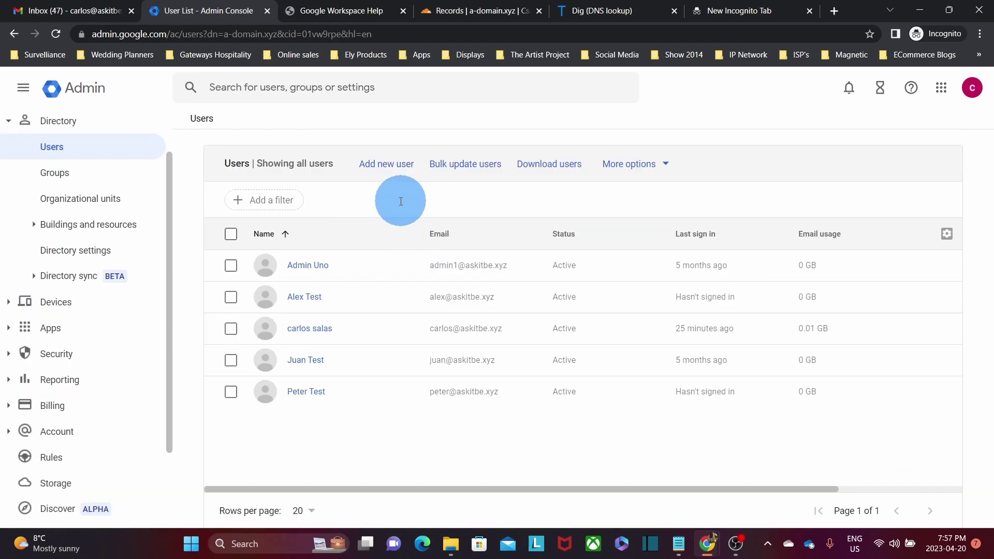
left_click(300, 301)
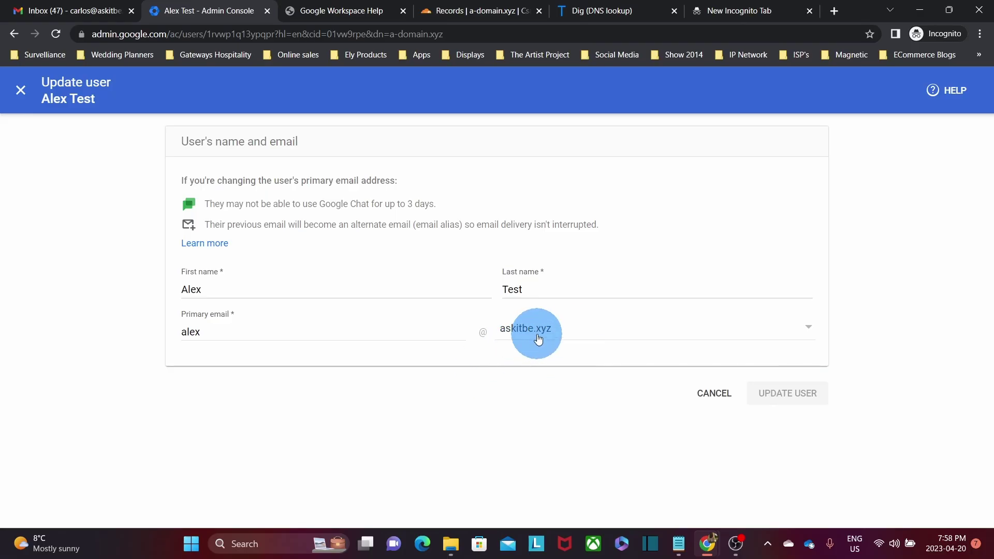
left_click(556, 333)
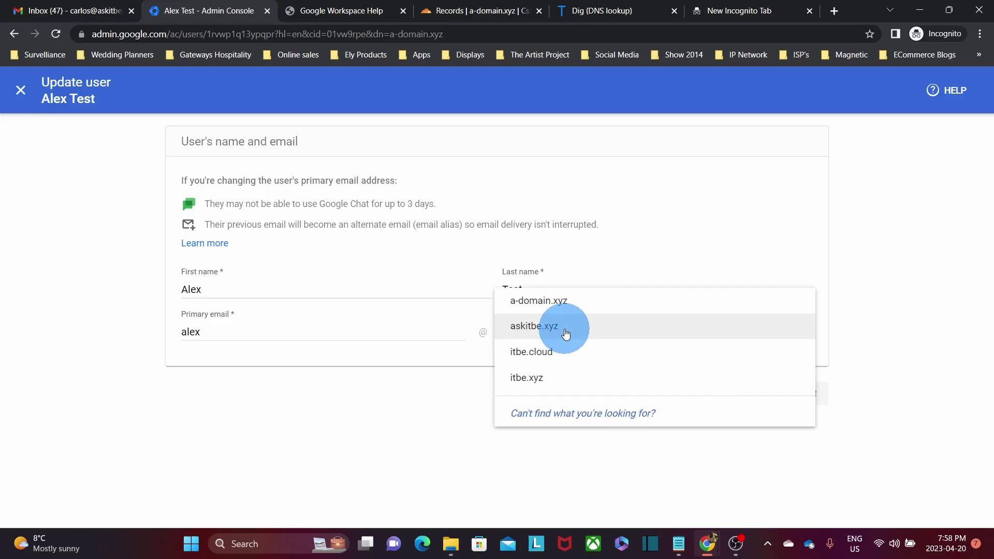
left_click(568, 305)
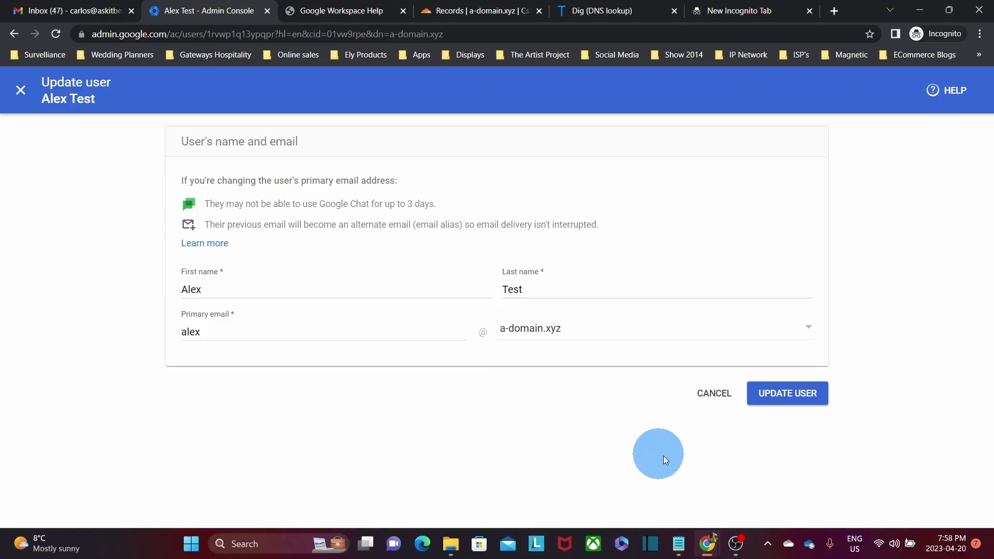
left_click(798, 400)
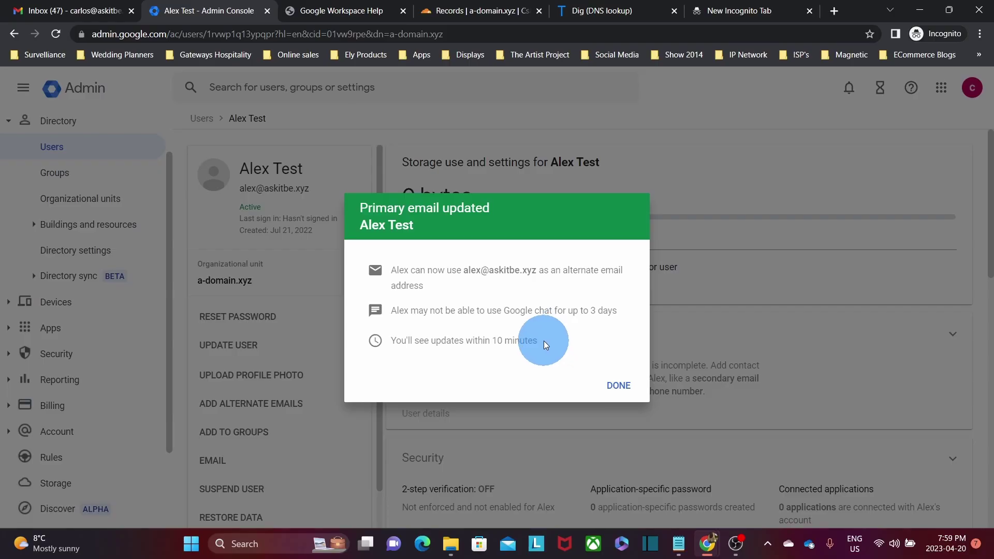
left_click(617, 385)
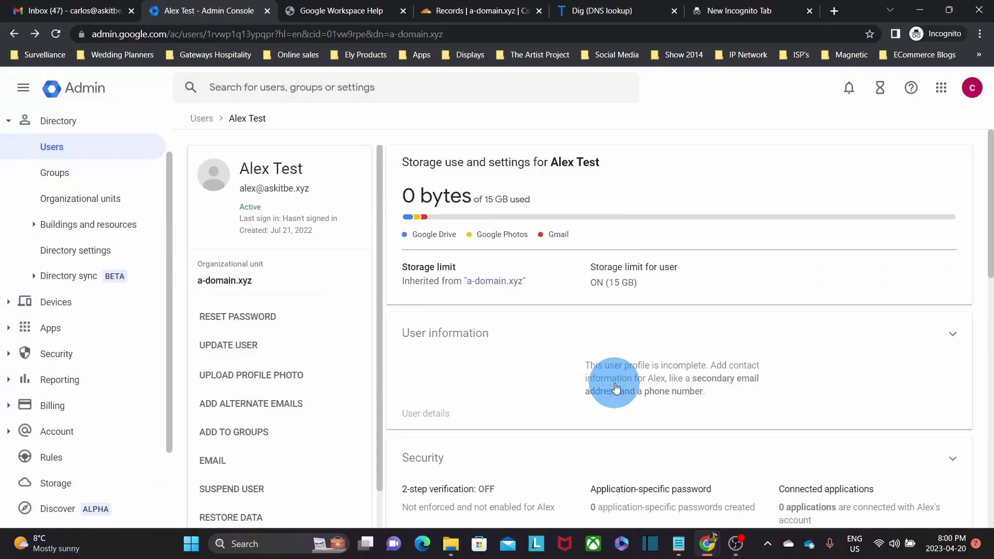
- Check the updated user's primary and alternate email addresses in their user information and return to the user list
left_click(418, 446)
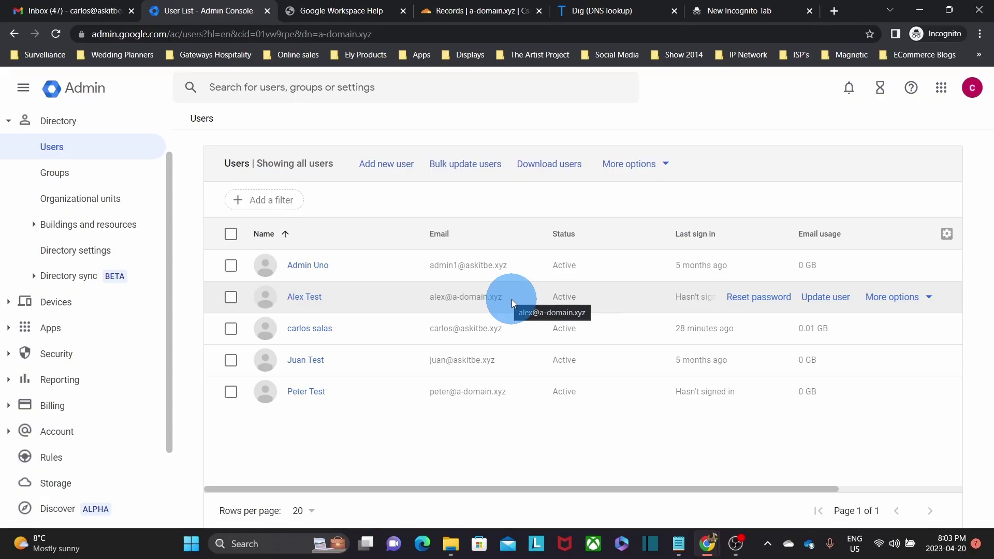
left_click(310, 297)
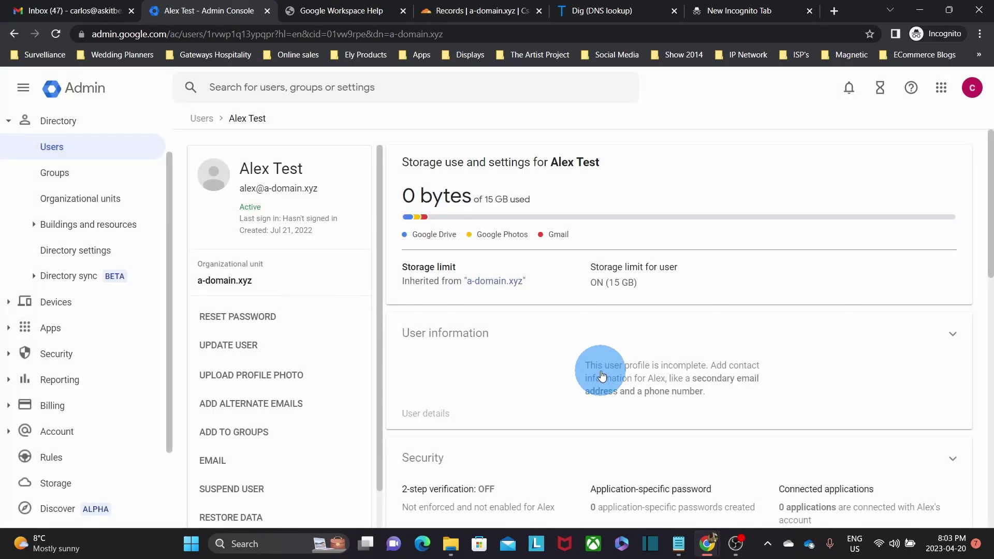
left_click(600, 370)
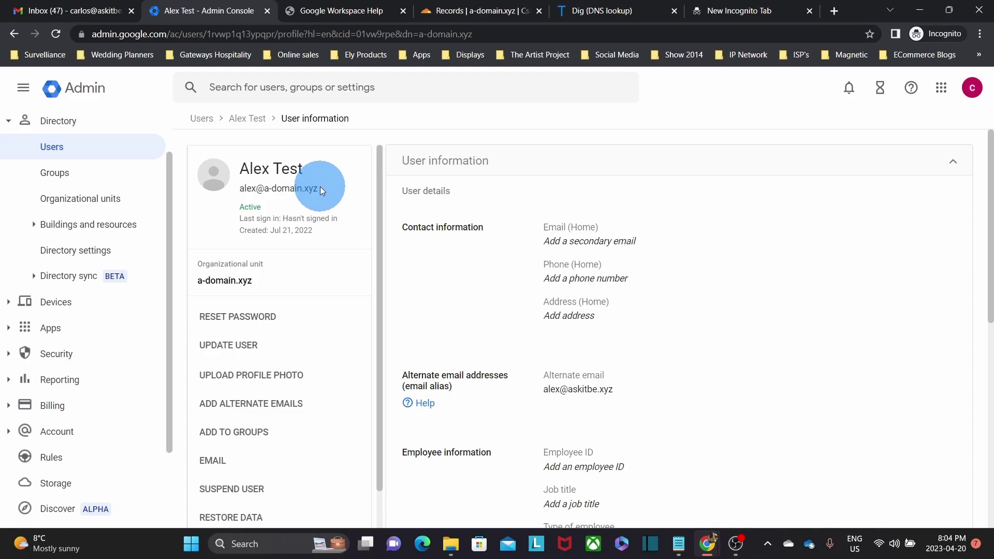
left_click(55, 146)
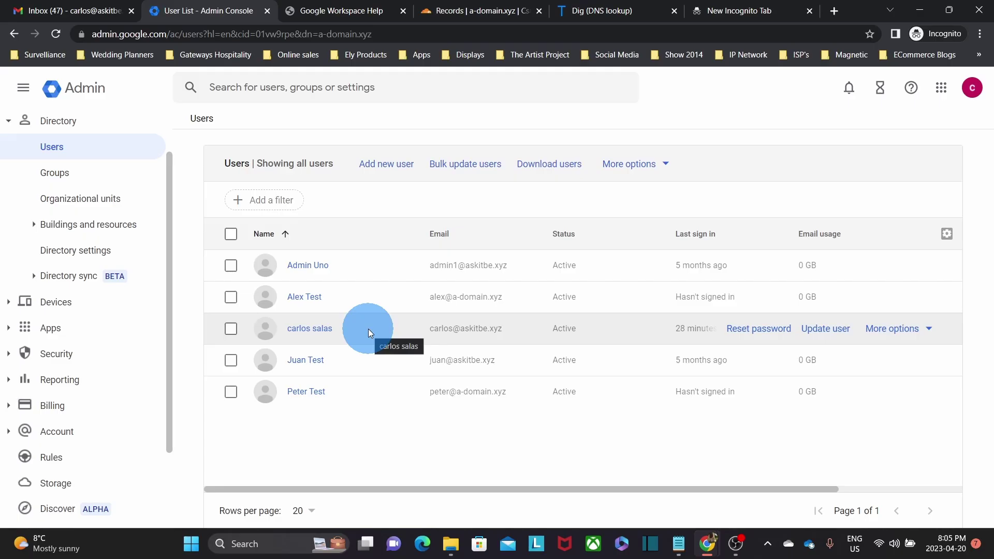
- Change the domain of the third listed user's primary email to a-domain.xyz and close the update notice
left_click(317, 331)
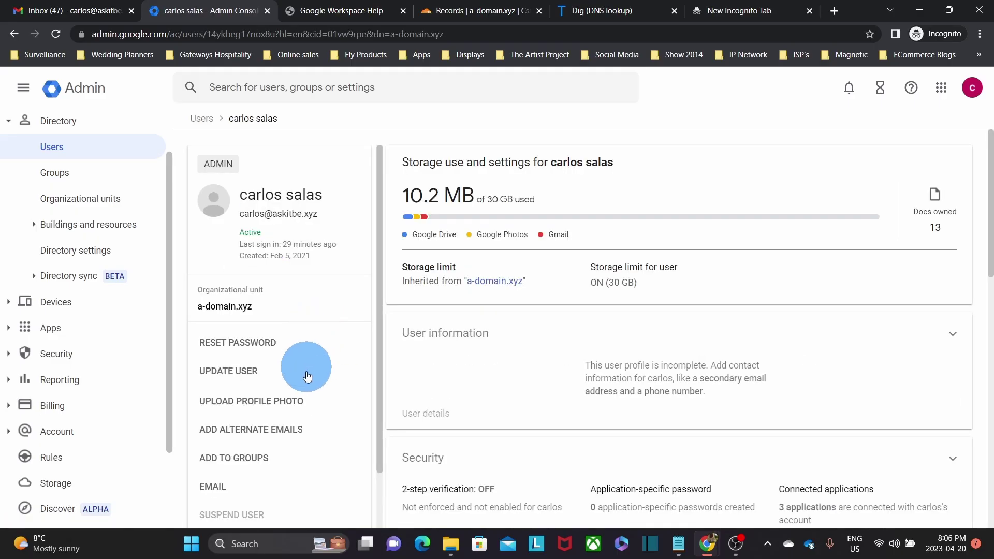
left_click(235, 371)
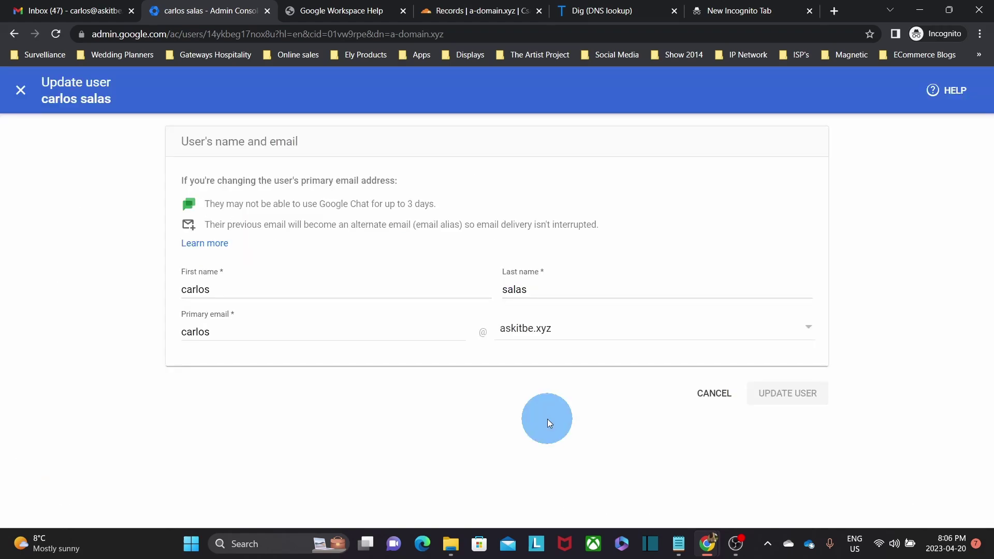
left_click(588, 334)
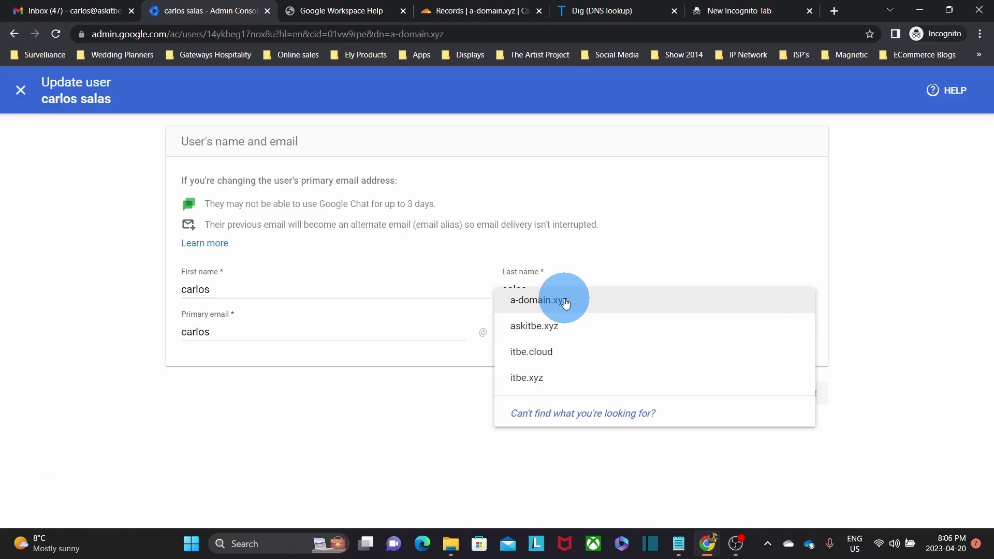
left_click(566, 304)
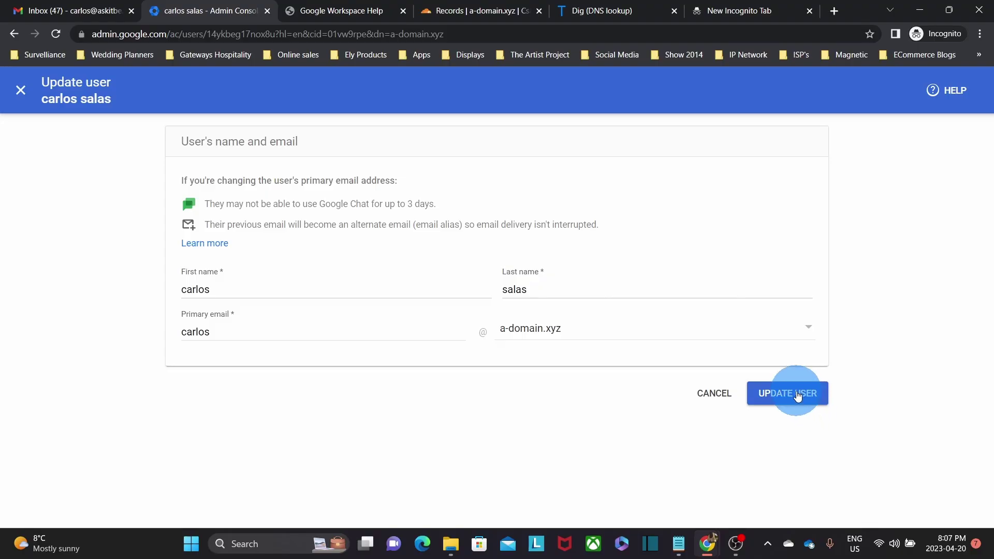
left_click(797, 395)
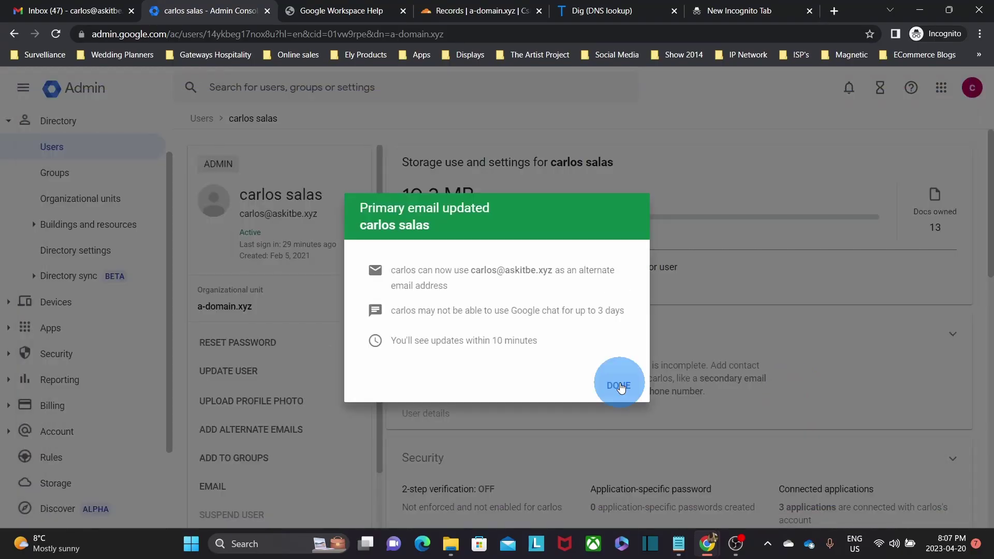
left_click(619, 386)
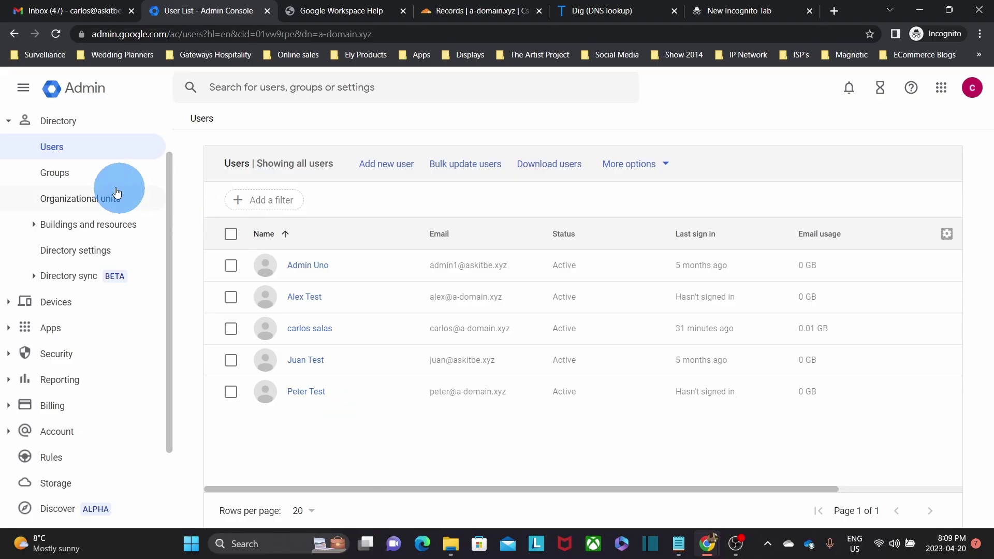
- Open the Control group's information and change the domain of its group email to a-domain.xyz
left_click(56, 173)
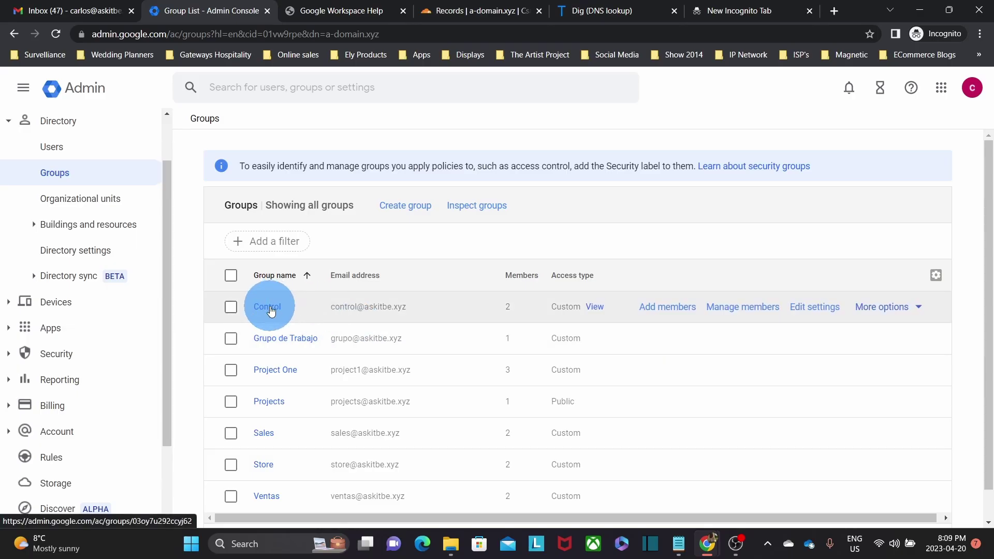
left_click(268, 307)
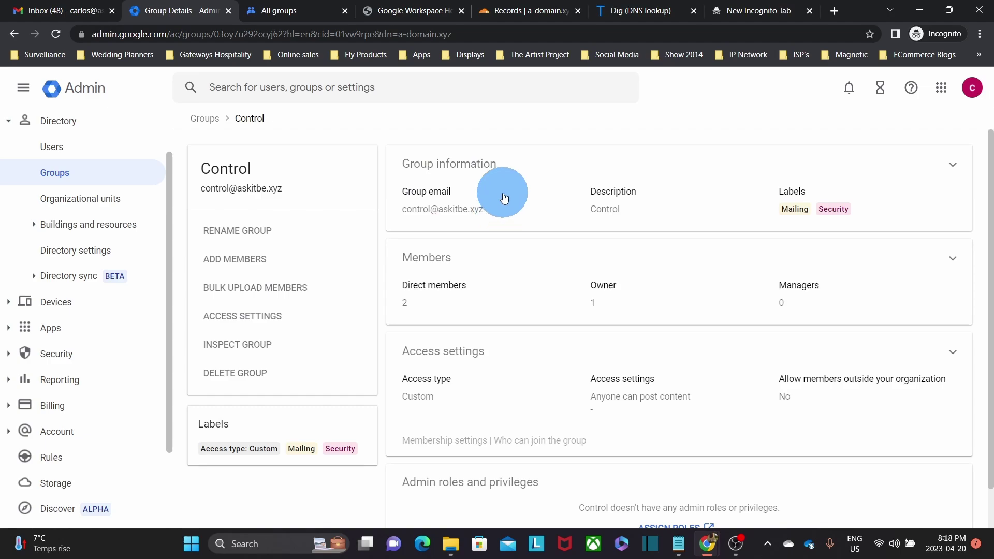
left_click(528, 195)
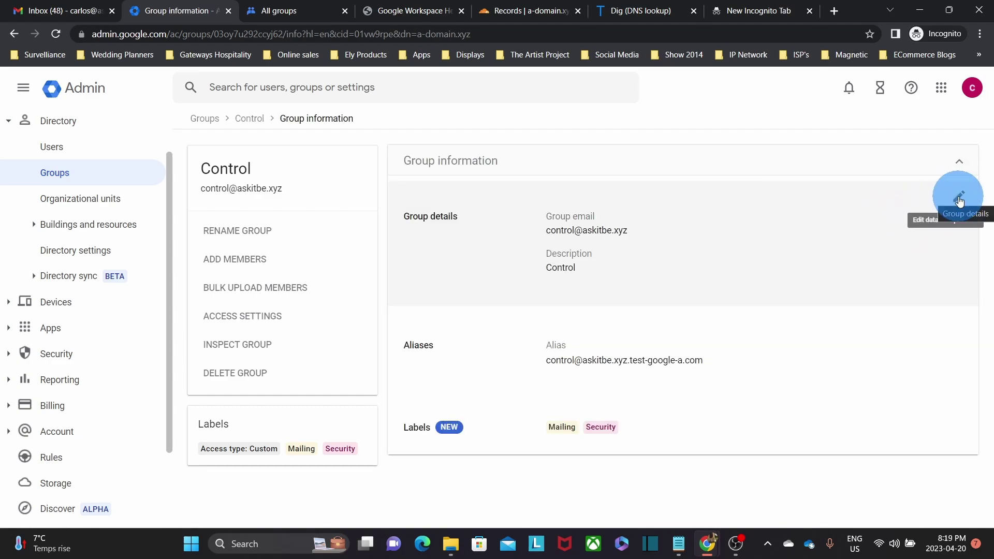
left_click(960, 199)
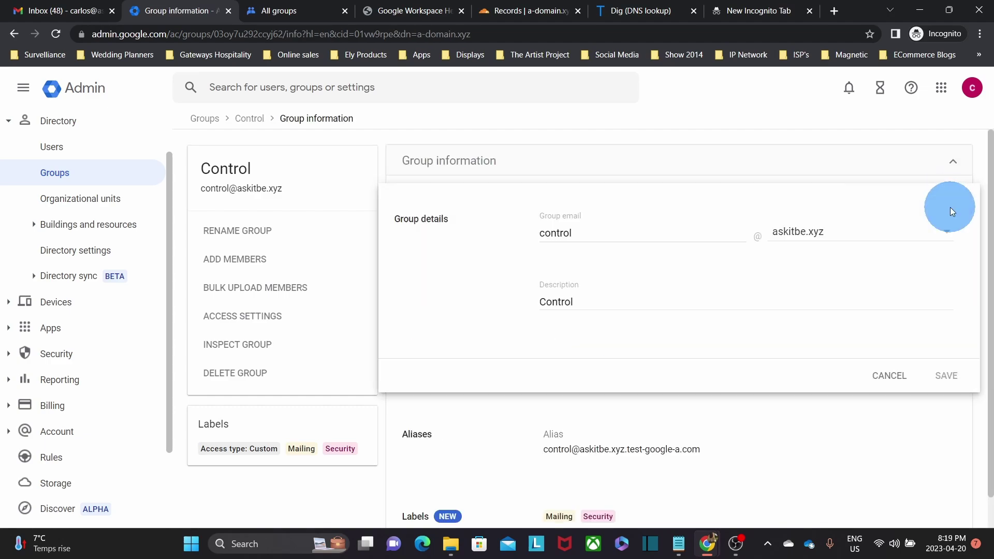
left_click(947, 236)
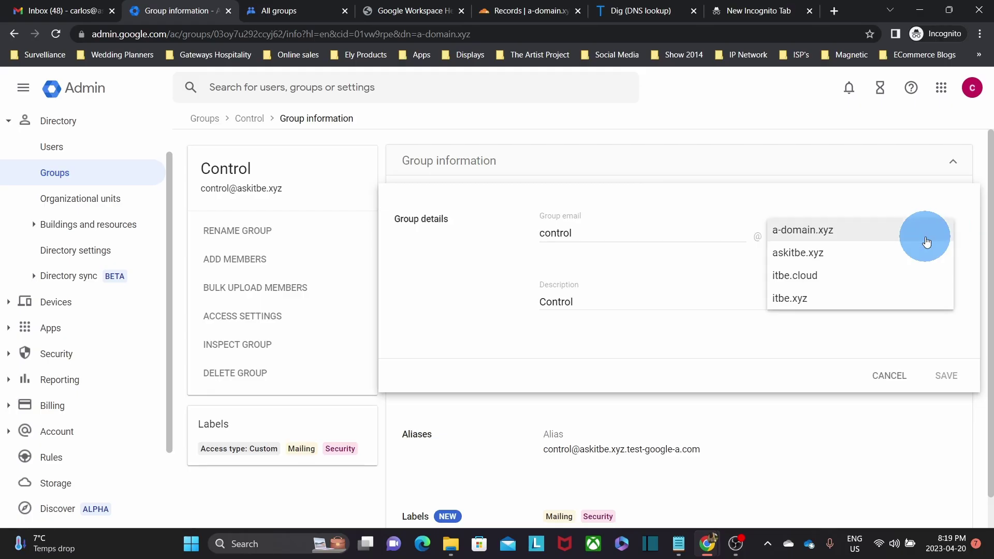
left_click(851, 237)
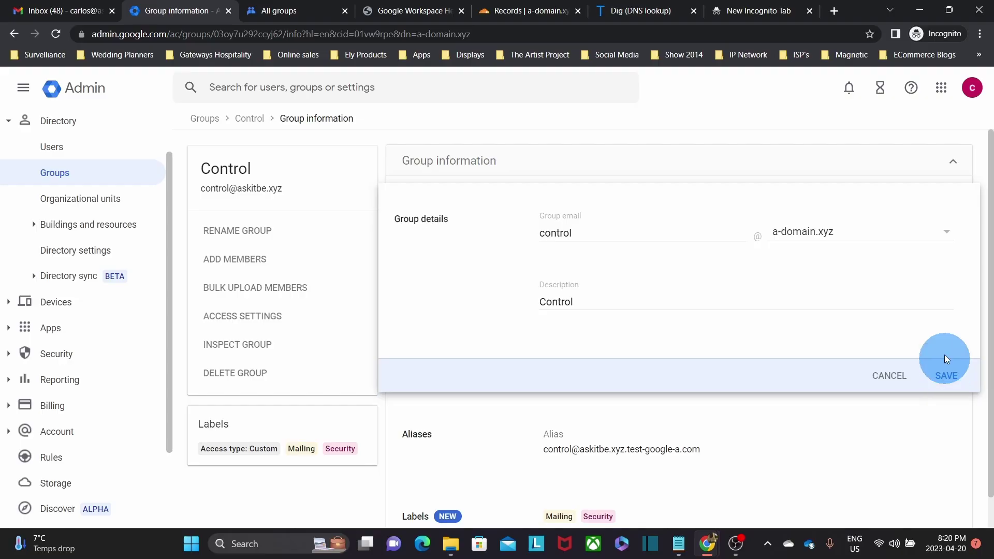
left_click(947, 374)
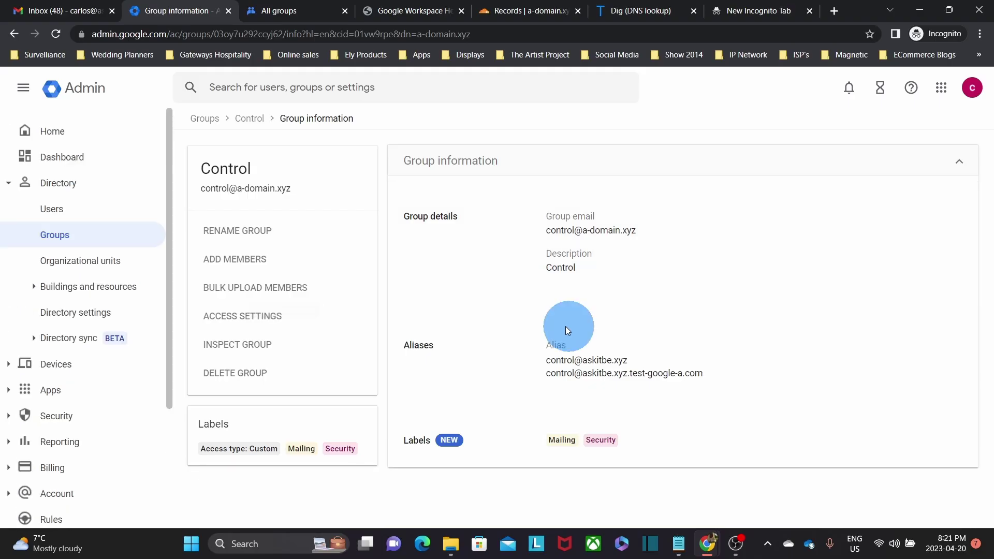
- Return to the admin home page and open the list of managed domains to review domain types and statuses
left_click(52, 132)
scroll(328, 271, "down", 5)
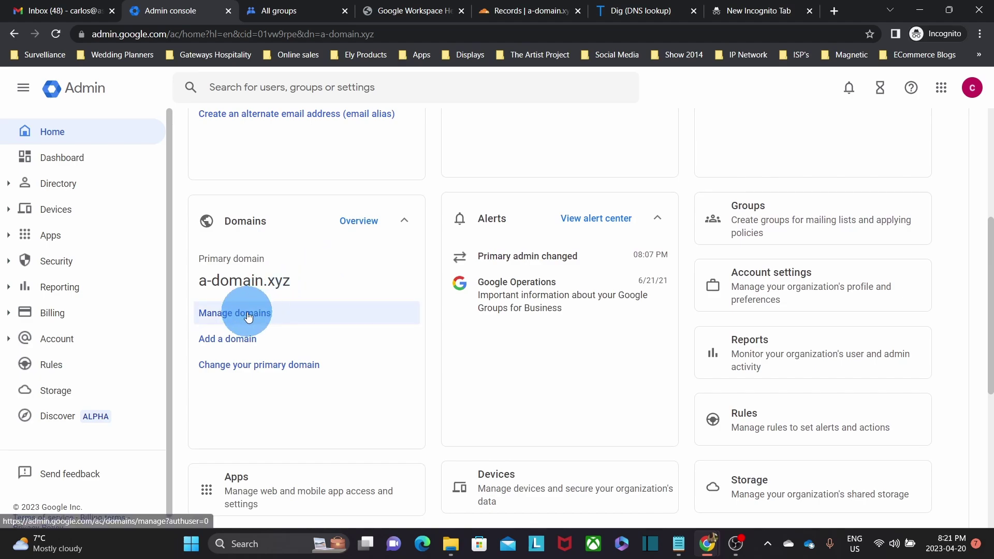
left_click(246, 314)
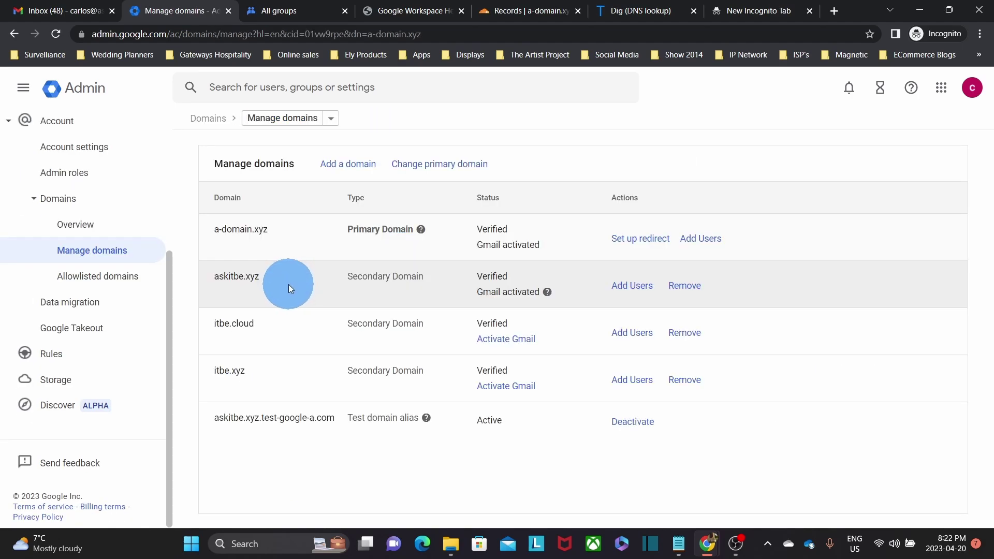